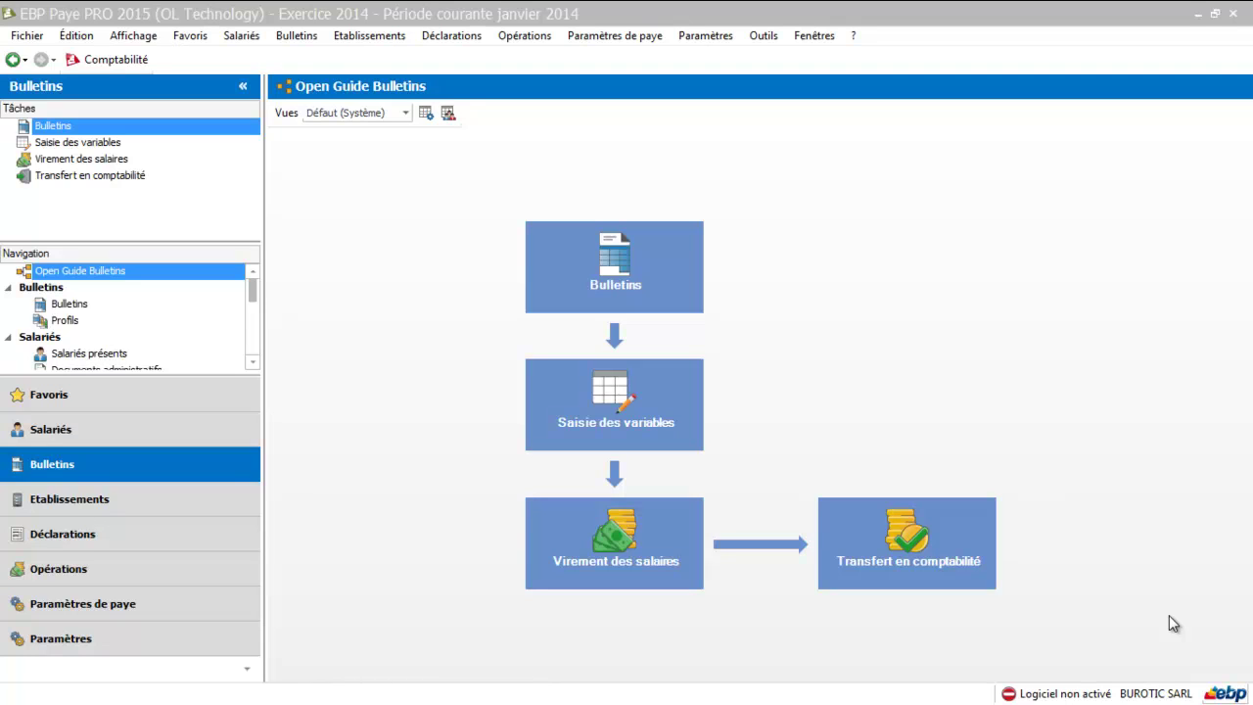
Open the January 2014 draft payslip and search its available pay items for "indemnité"
left_click(593, 275)
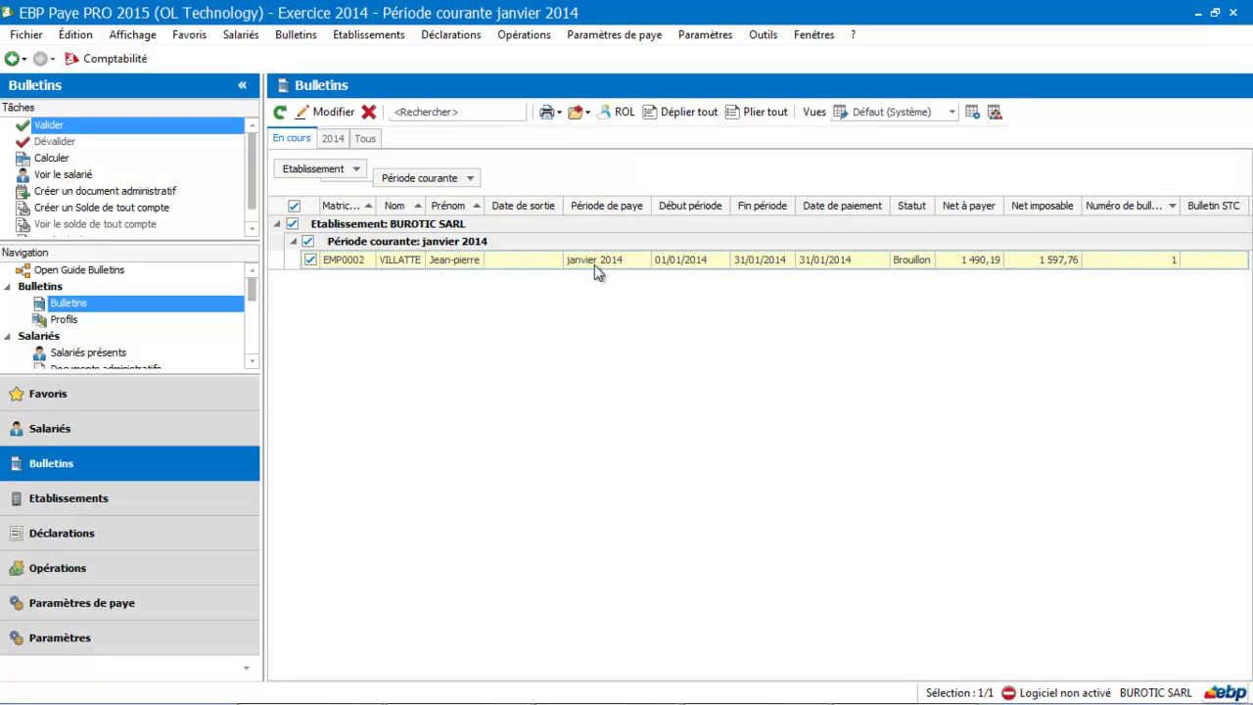
double_click(594, 266)
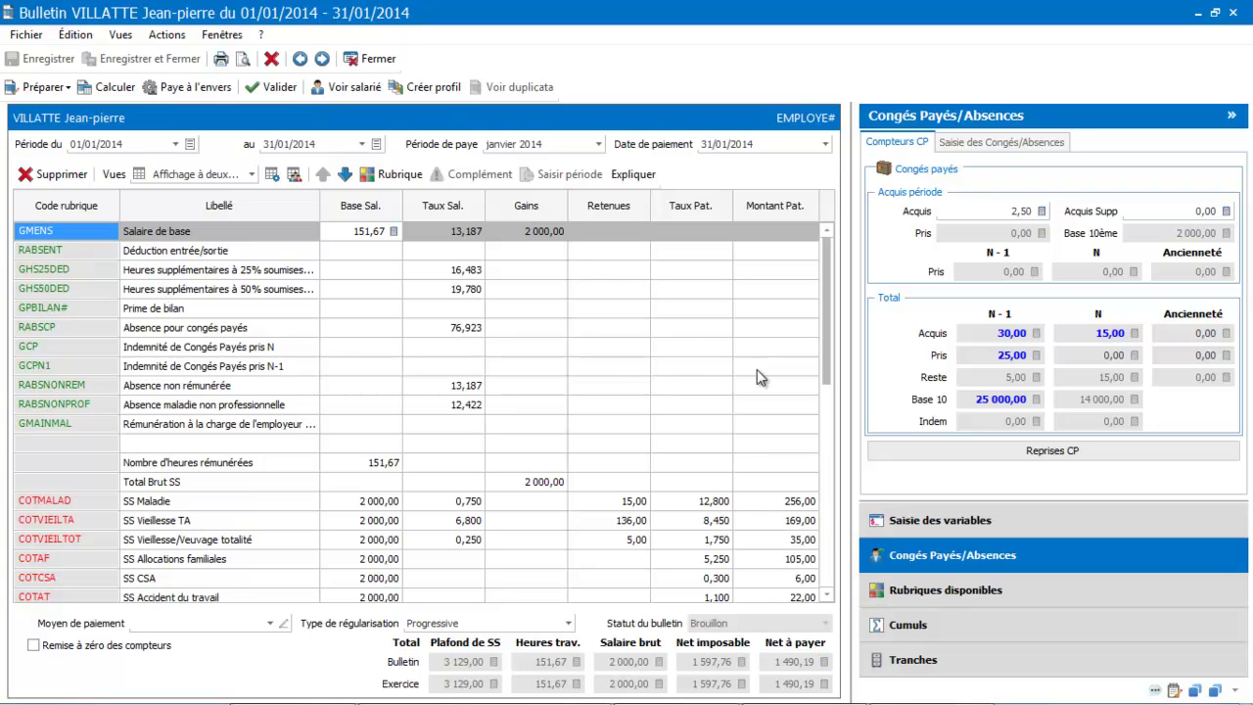
left_click(912, 593)
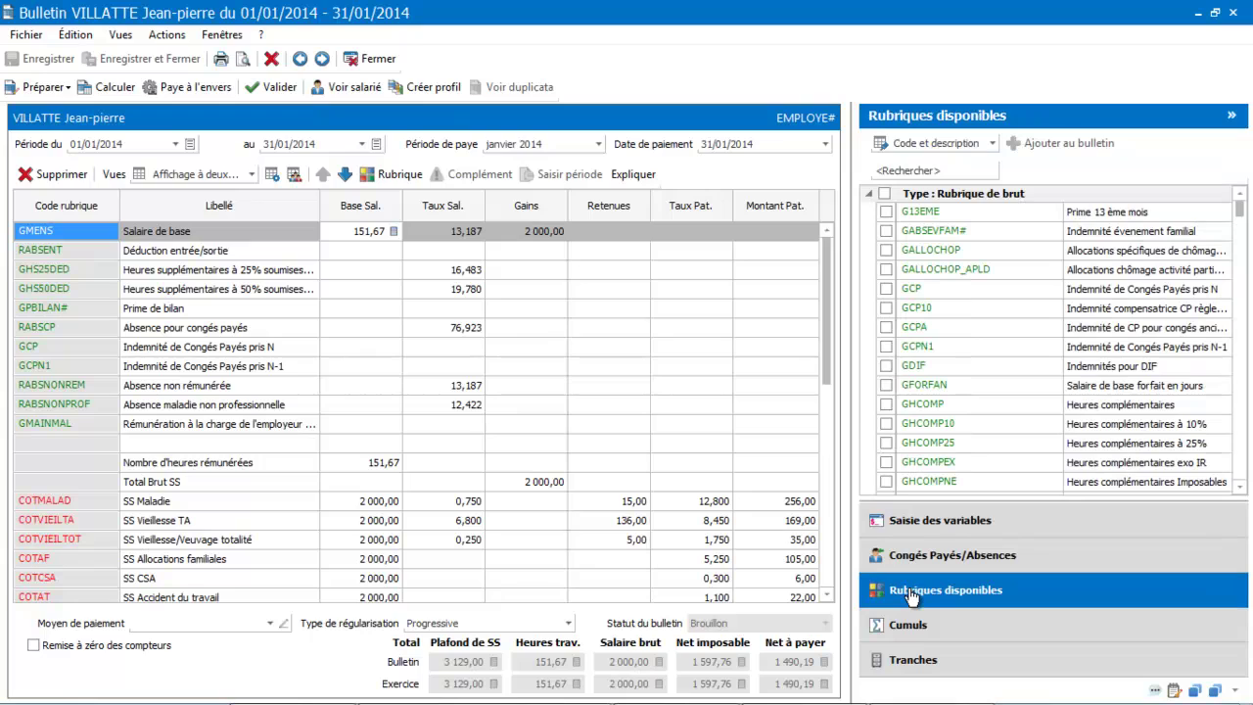
left_click(938, 171)
type("indemnité")
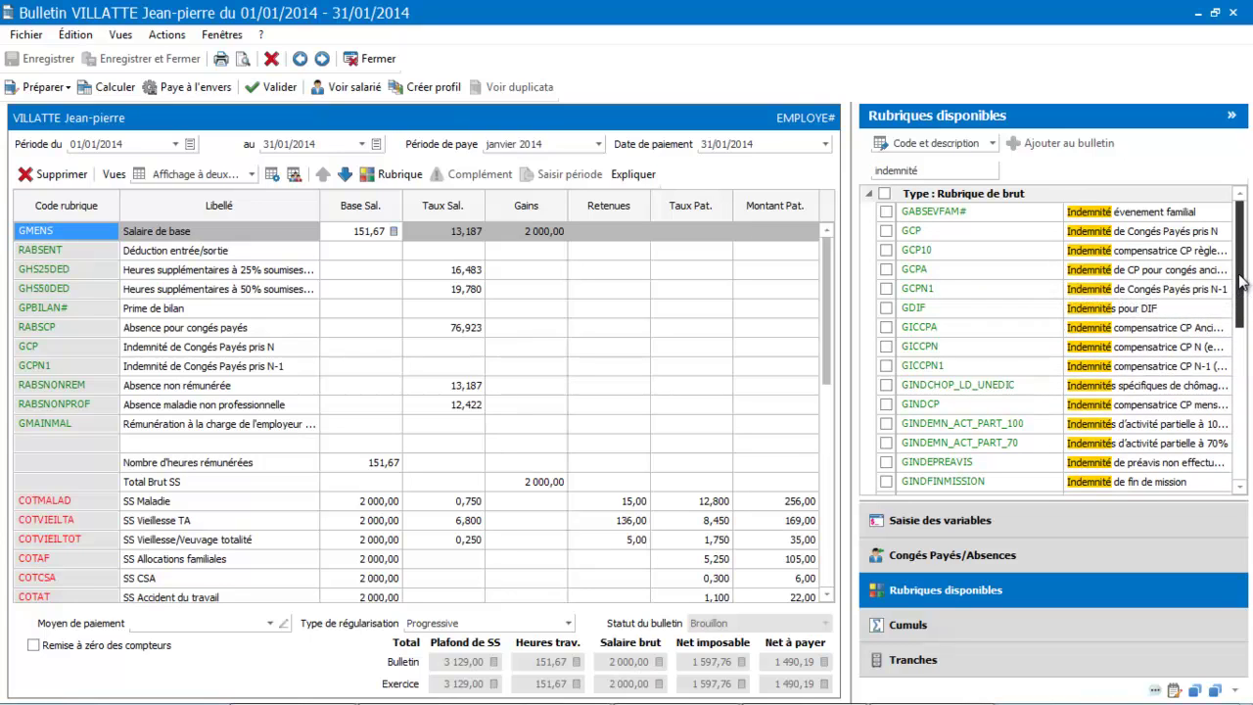
Add the RINDSSBRUTE gross daily allowances item to the payslip, directly above the RABSNONPROF line
left_click_drag(1241, 281, 1245, 364)
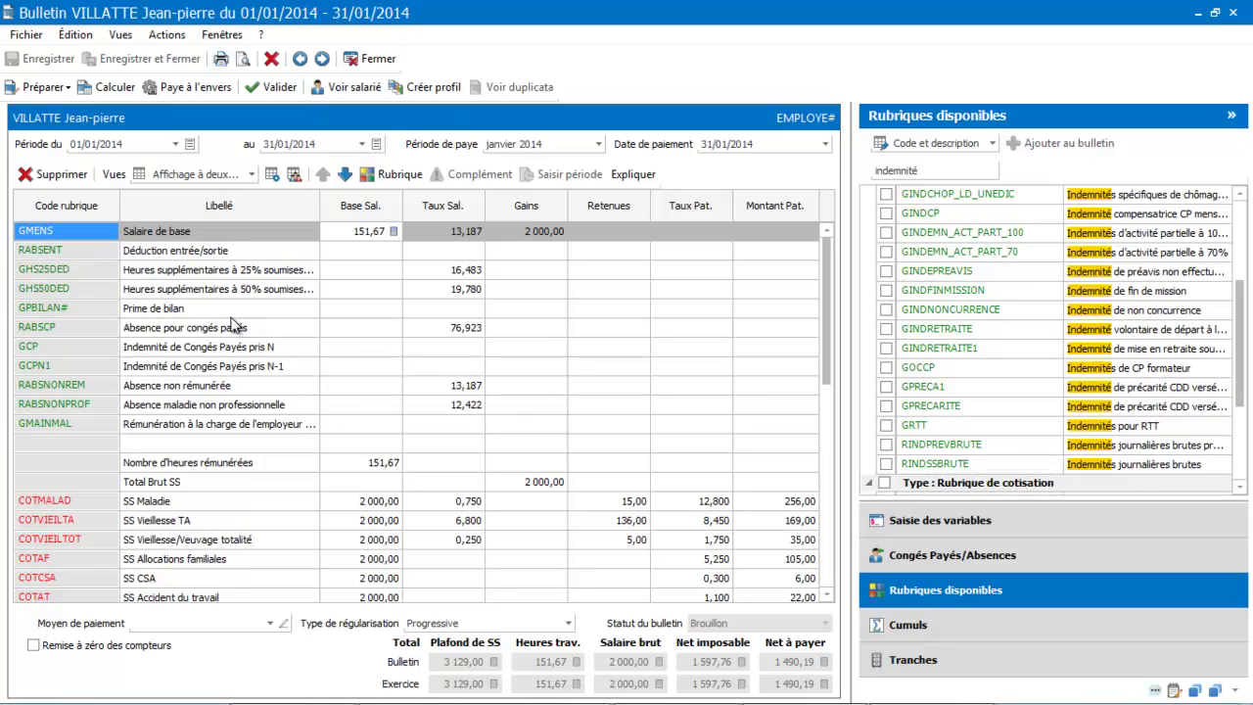
left_click(954, 449)
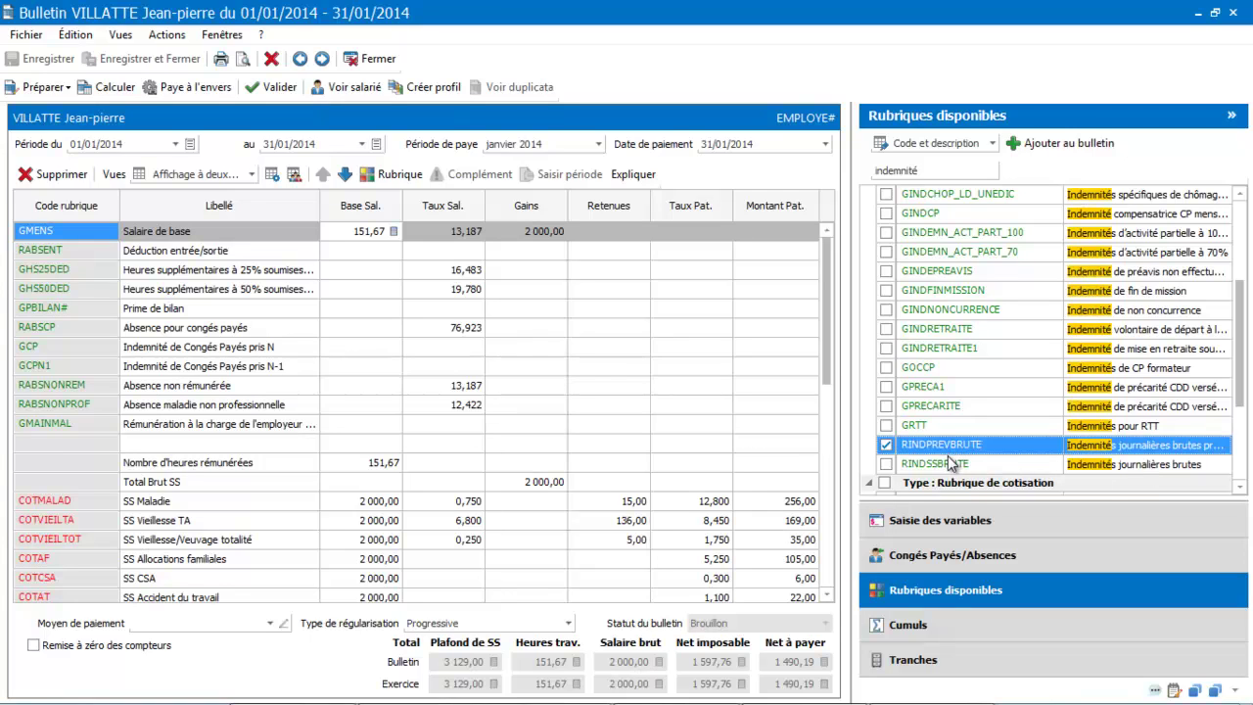
left_click(947, 462)
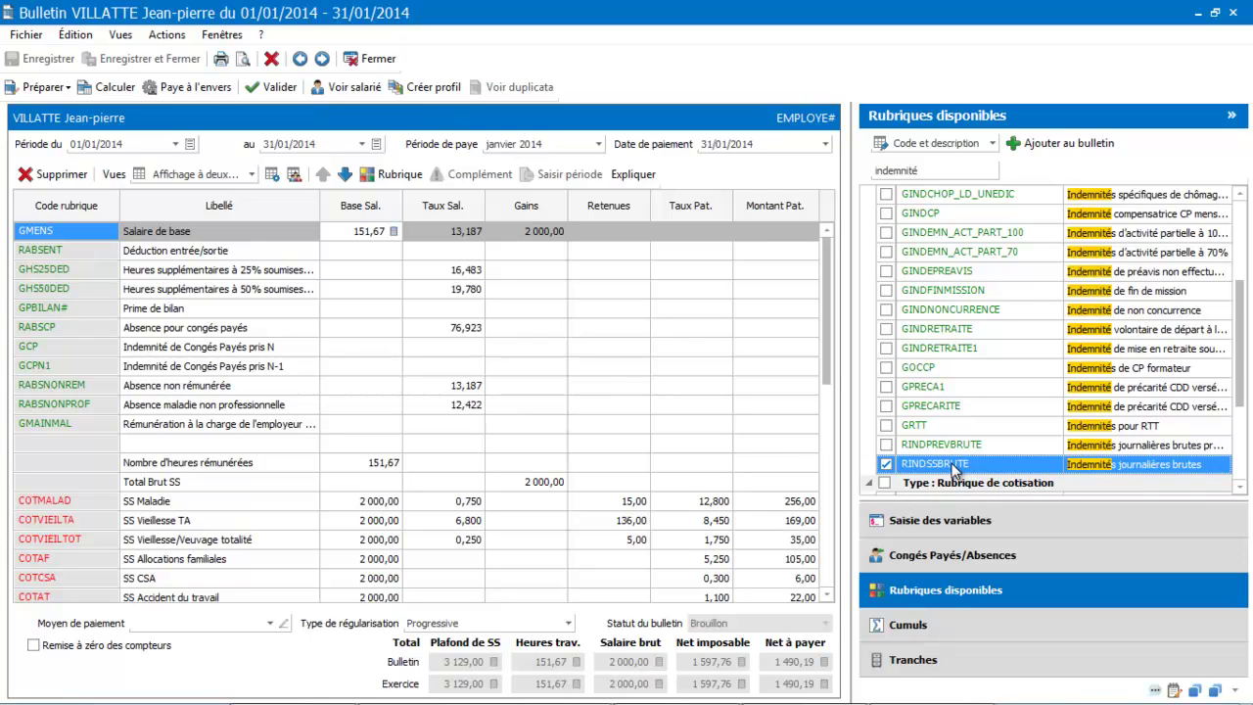
left_click_drag(952, 466, 236, 406)
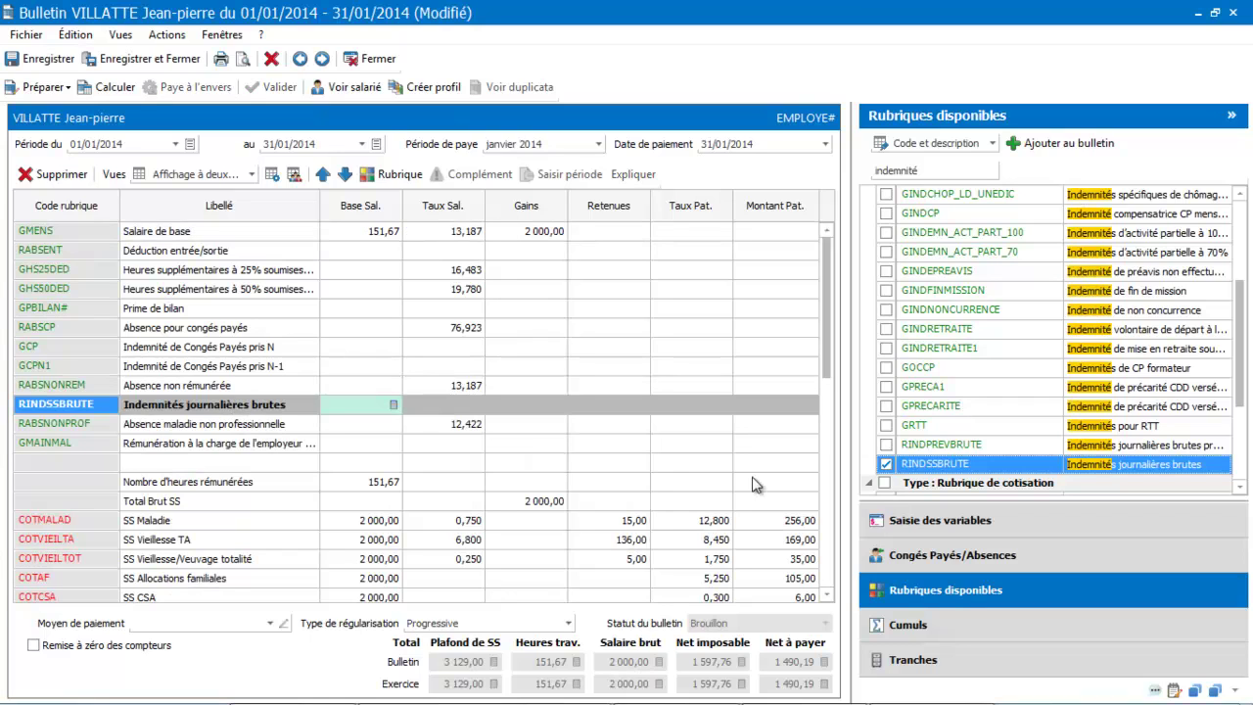
Try to add the GINDSSNETTE net daily allowances item among the net items at the end of the payslip
left_click_drag(825, 334, 827, 568)
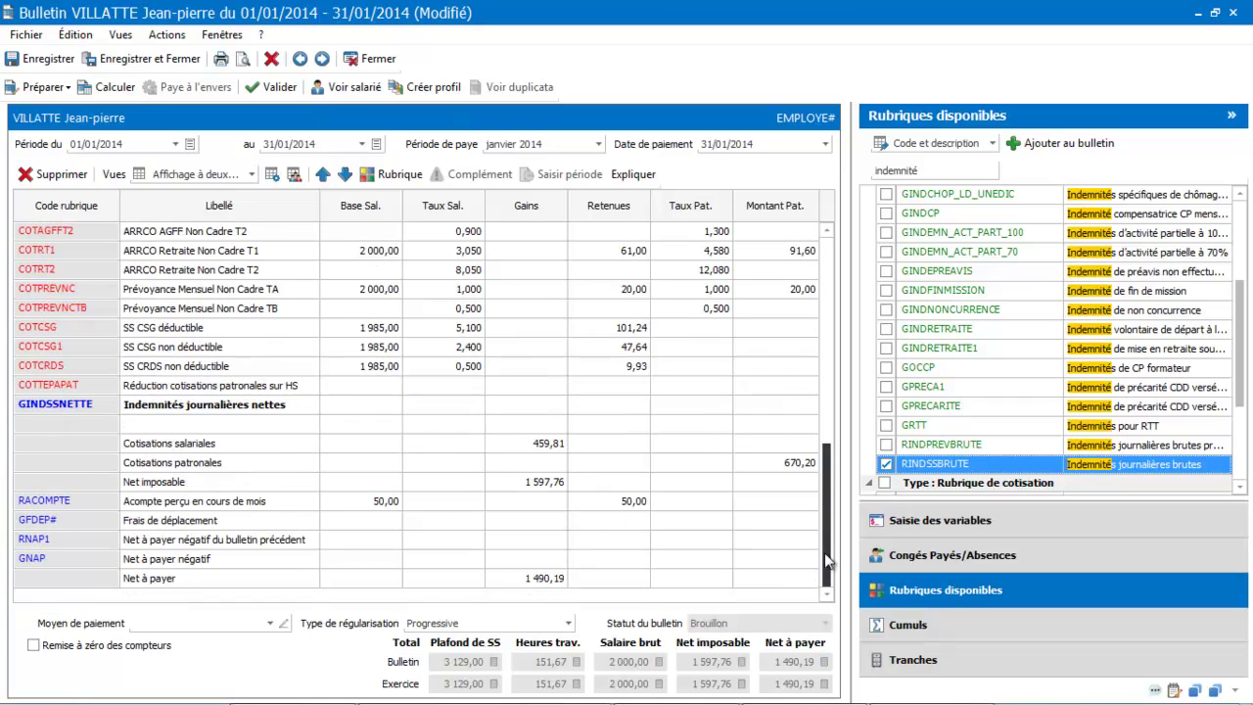
left_click(163, 548)
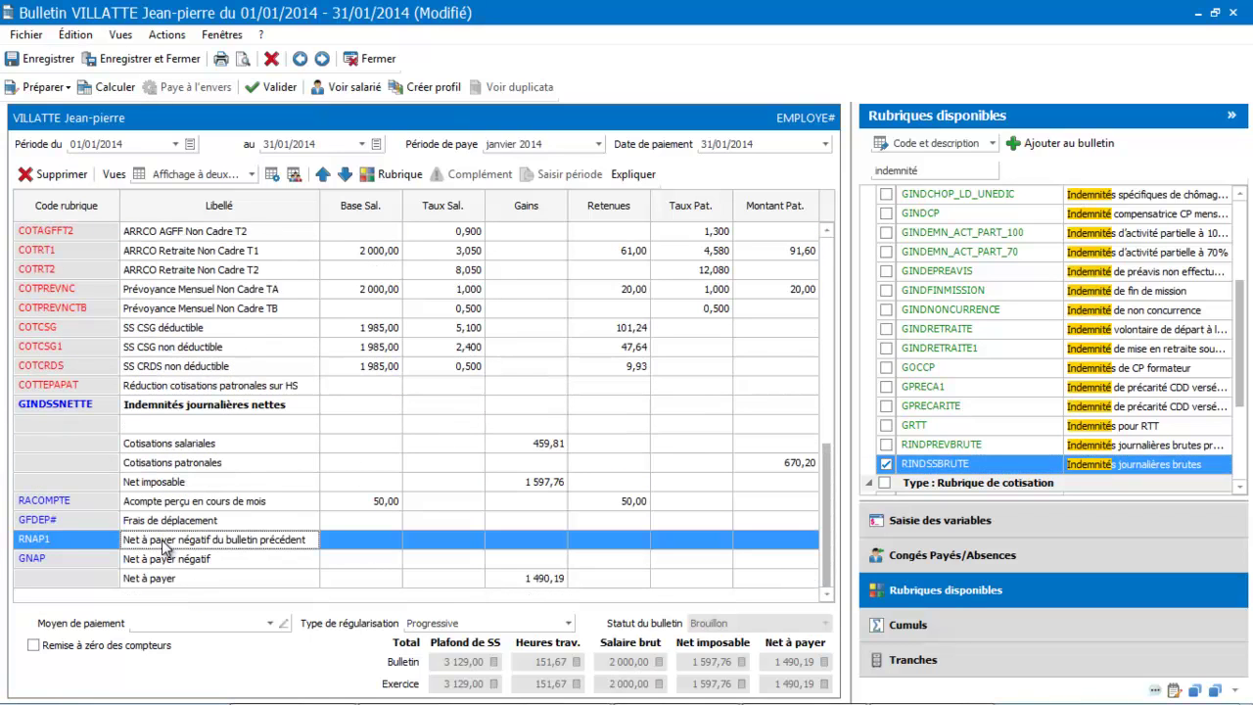
left_click(932, 168)
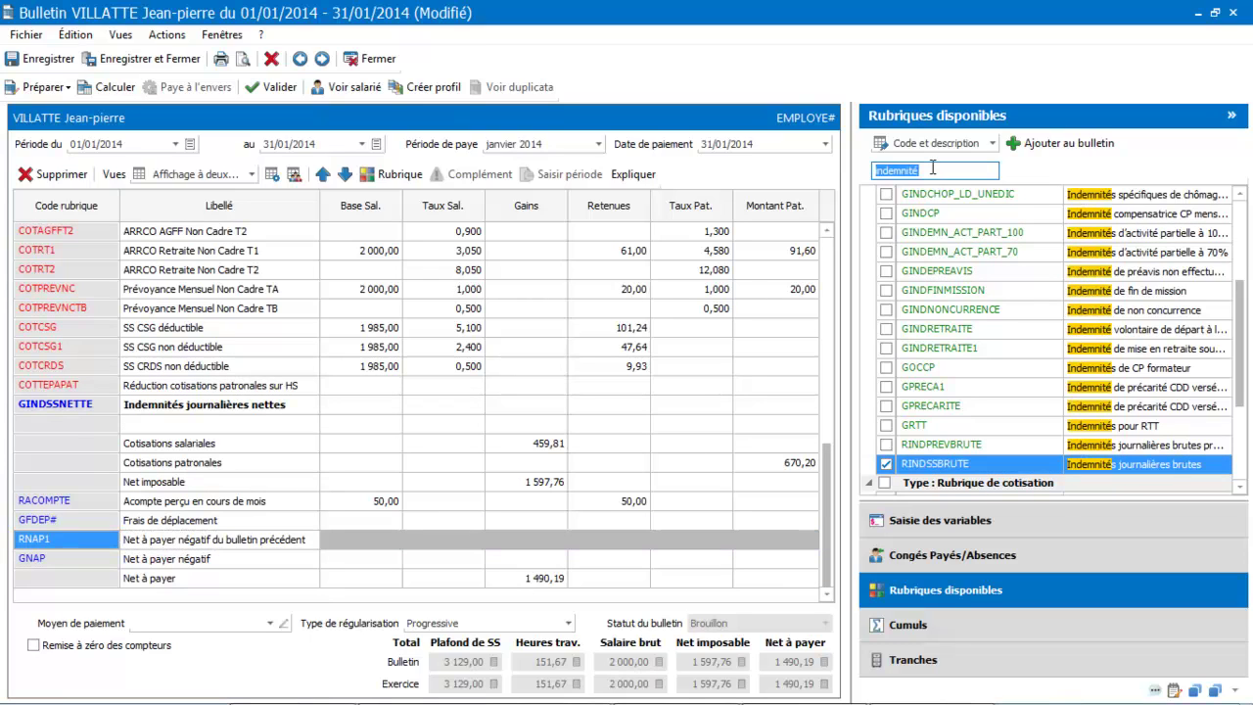
left_click_drag(1239, 401, 1238, 446)
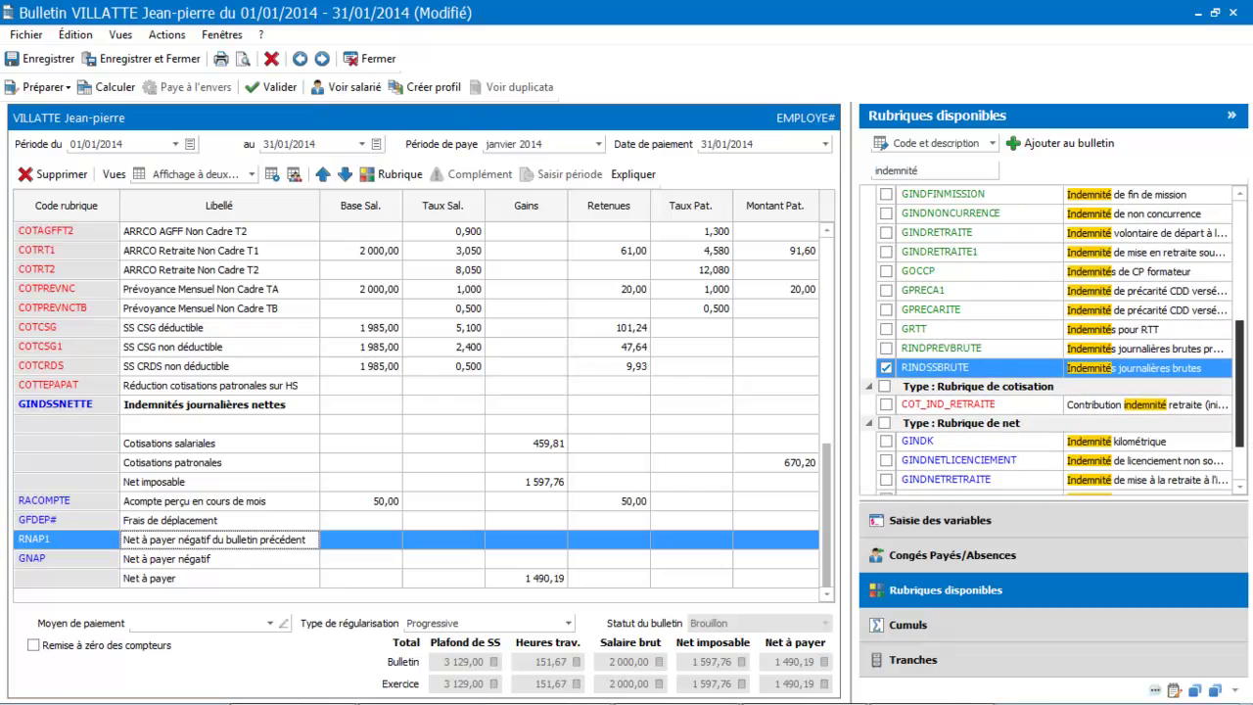
scroll(999, 365, "down", 1)
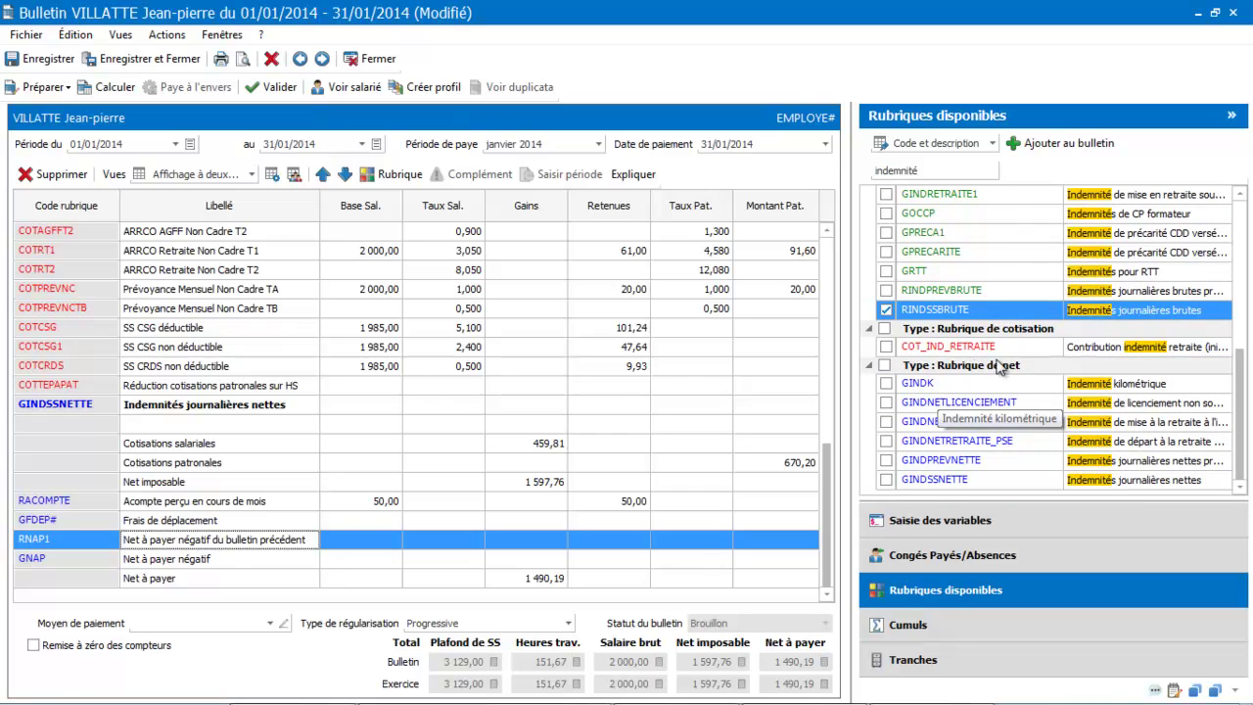
left_click(985, 481)
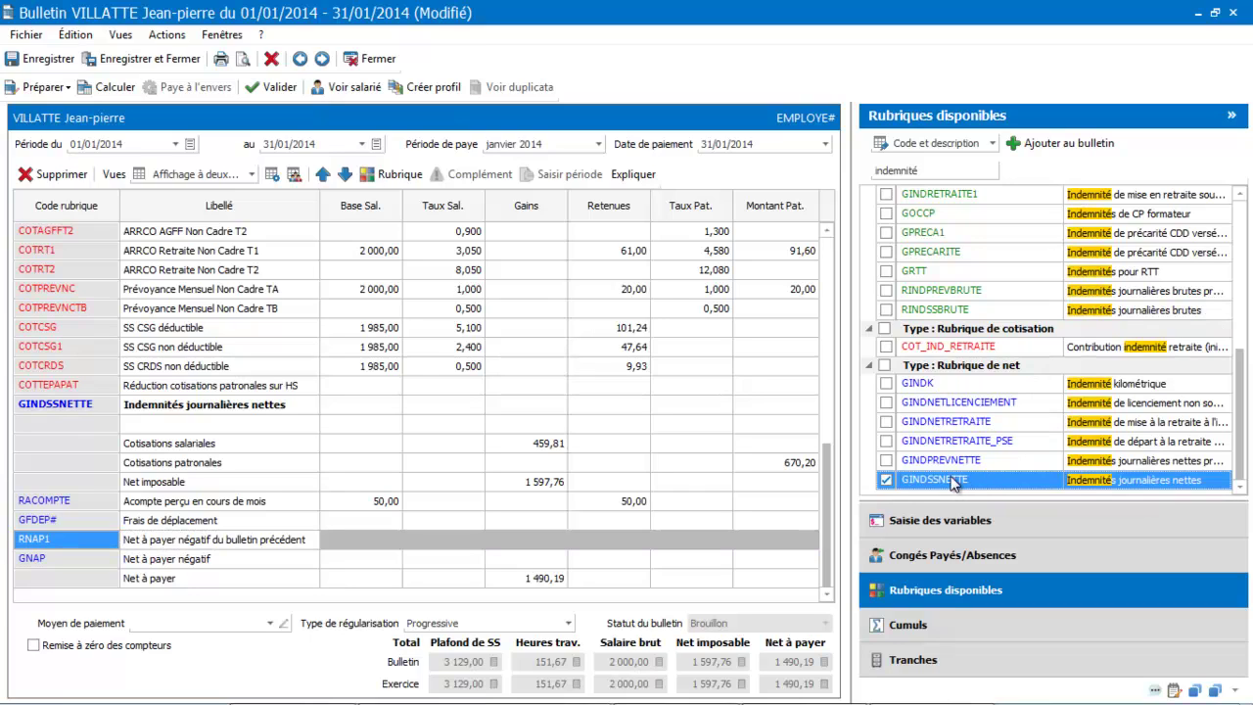
left_click_drag(952, 483, 440, 560)
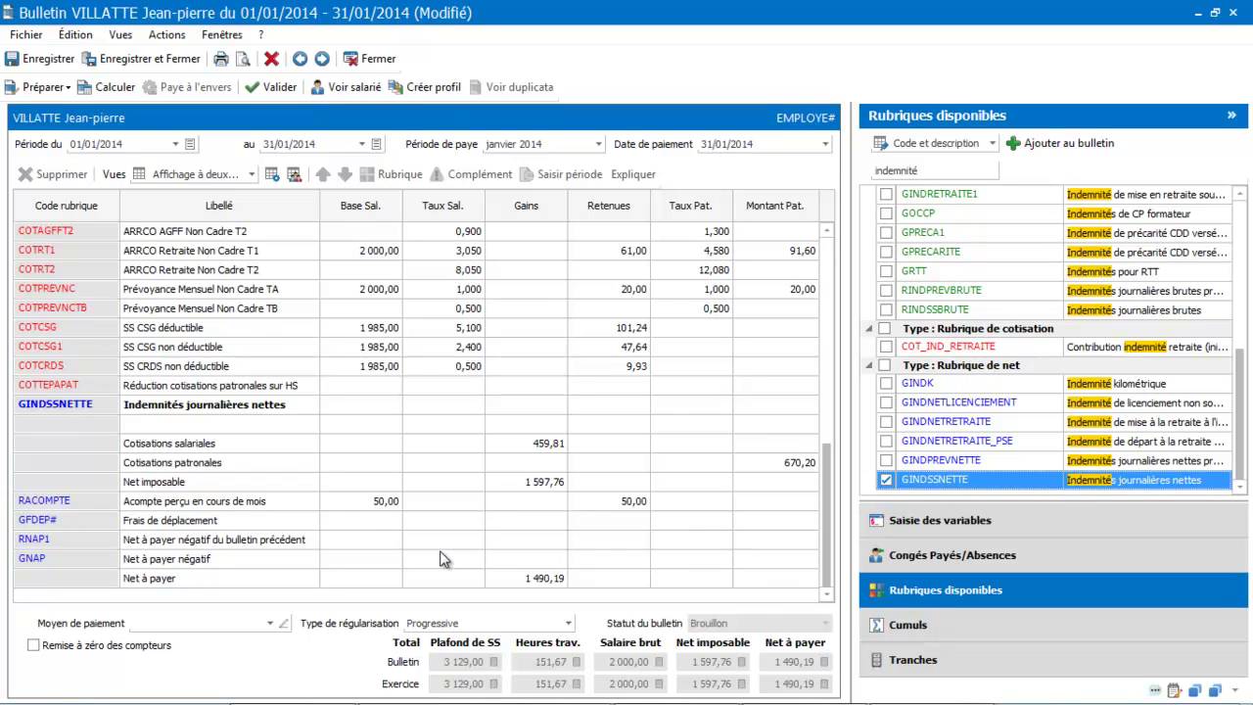
Move the GINDSSNETTE line into the net section, between the RACOMPTE and GFDEP# lines
left_click_drag(83, 412, 56, 512)
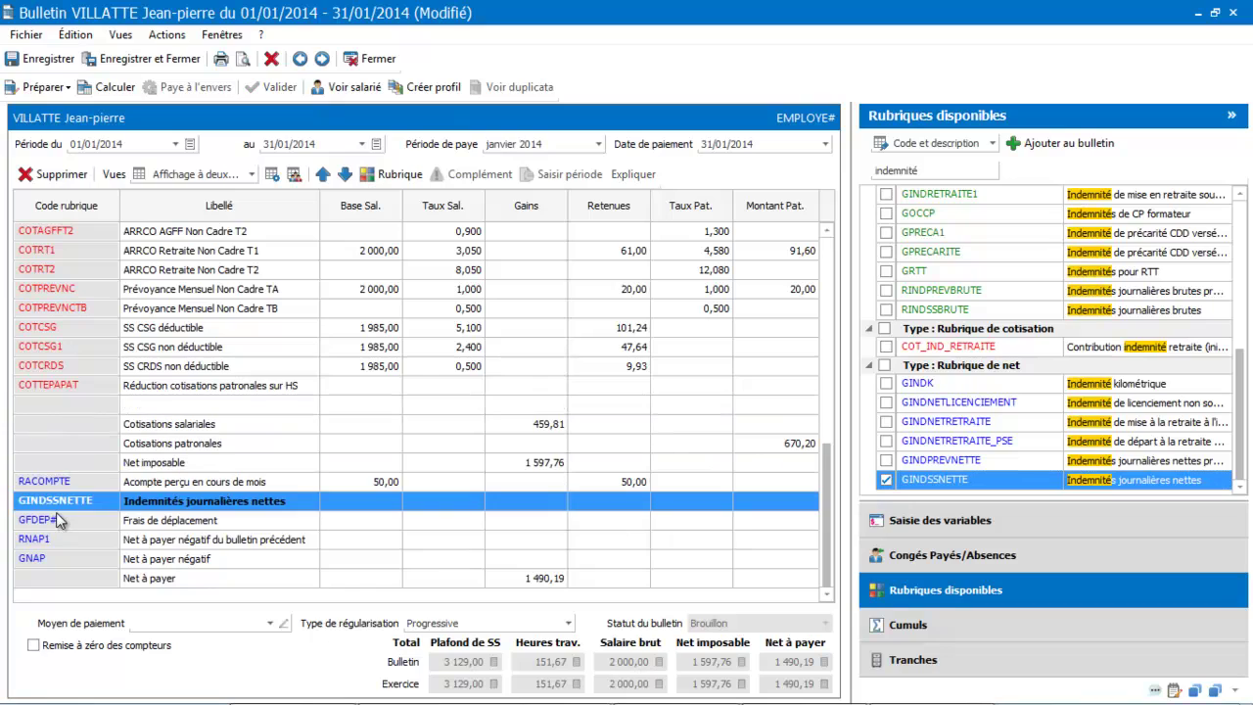
left_click(245, 503)
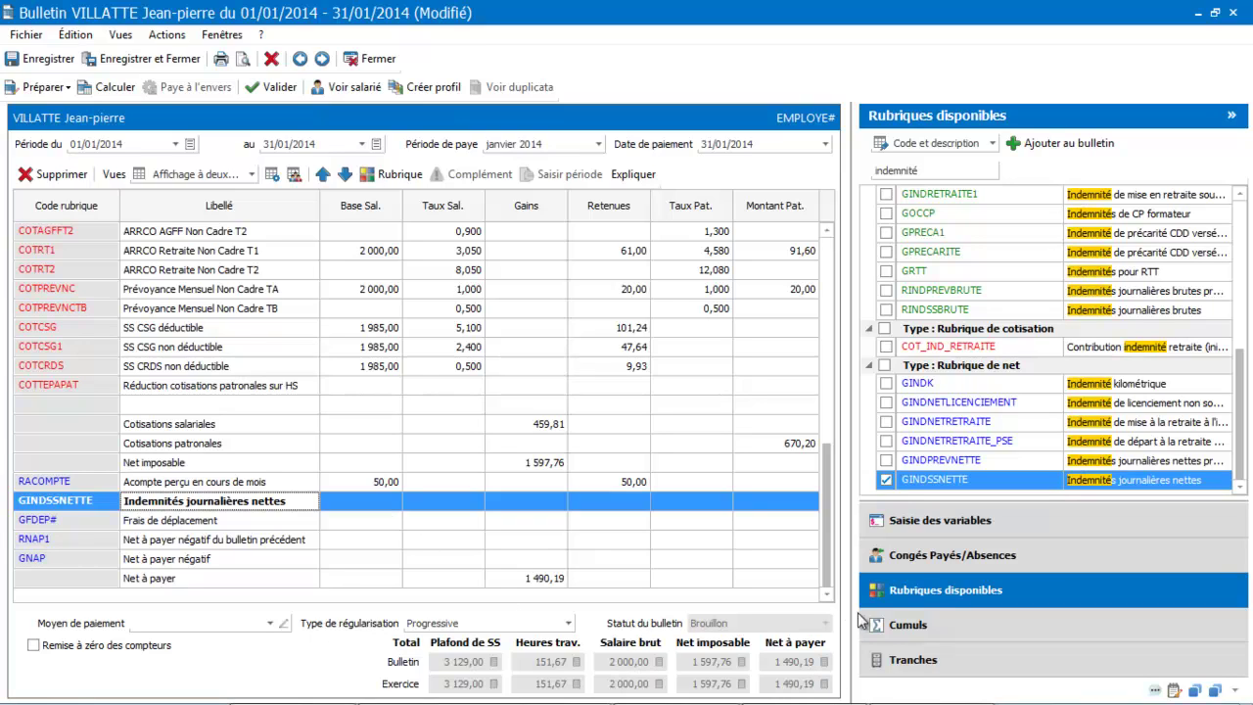
Display the payslip's variables and filter them by "in"
left_click(955, 537)
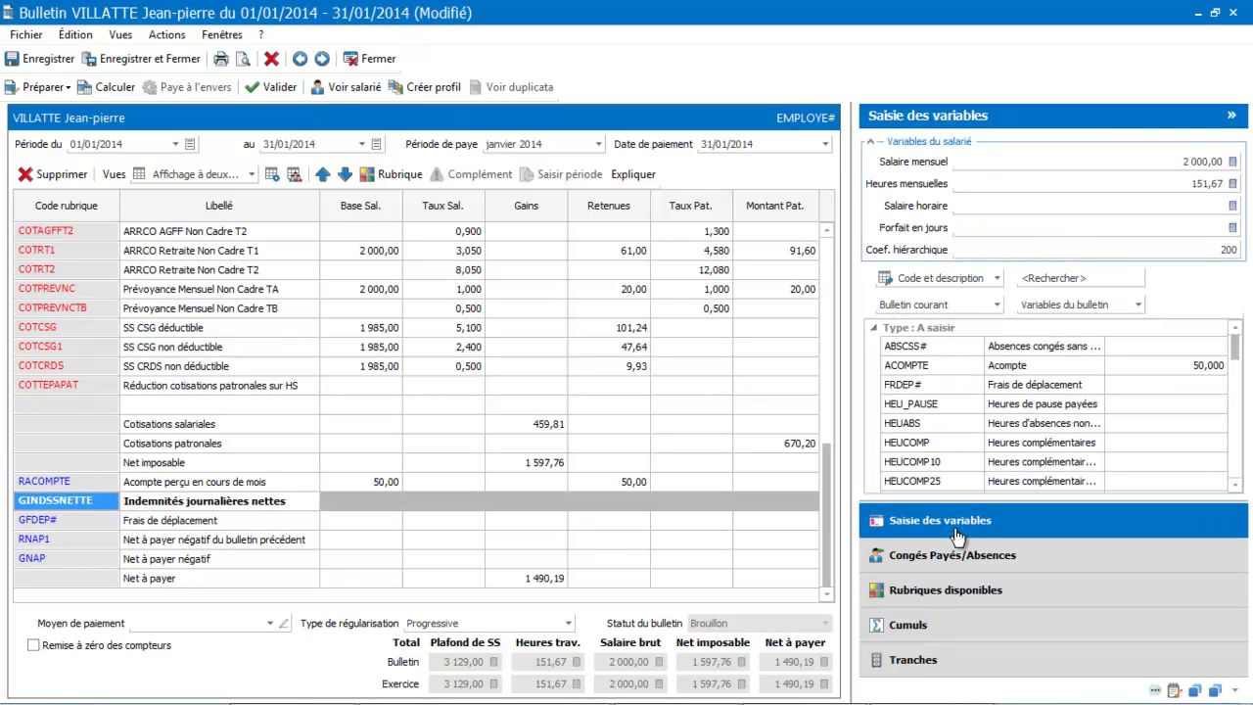
left_click(1060, 278)
type("ijj")
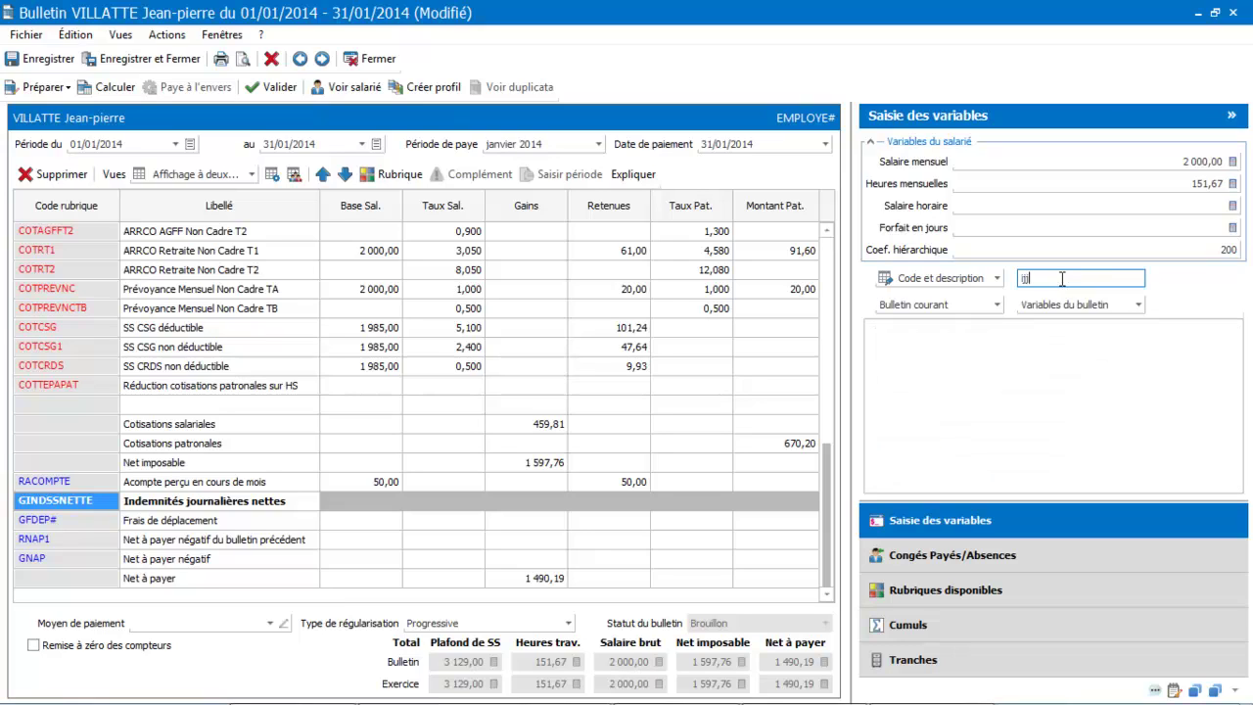
key("BackSpace")
key("BackSpace")
key("BackSpace")
type("in")
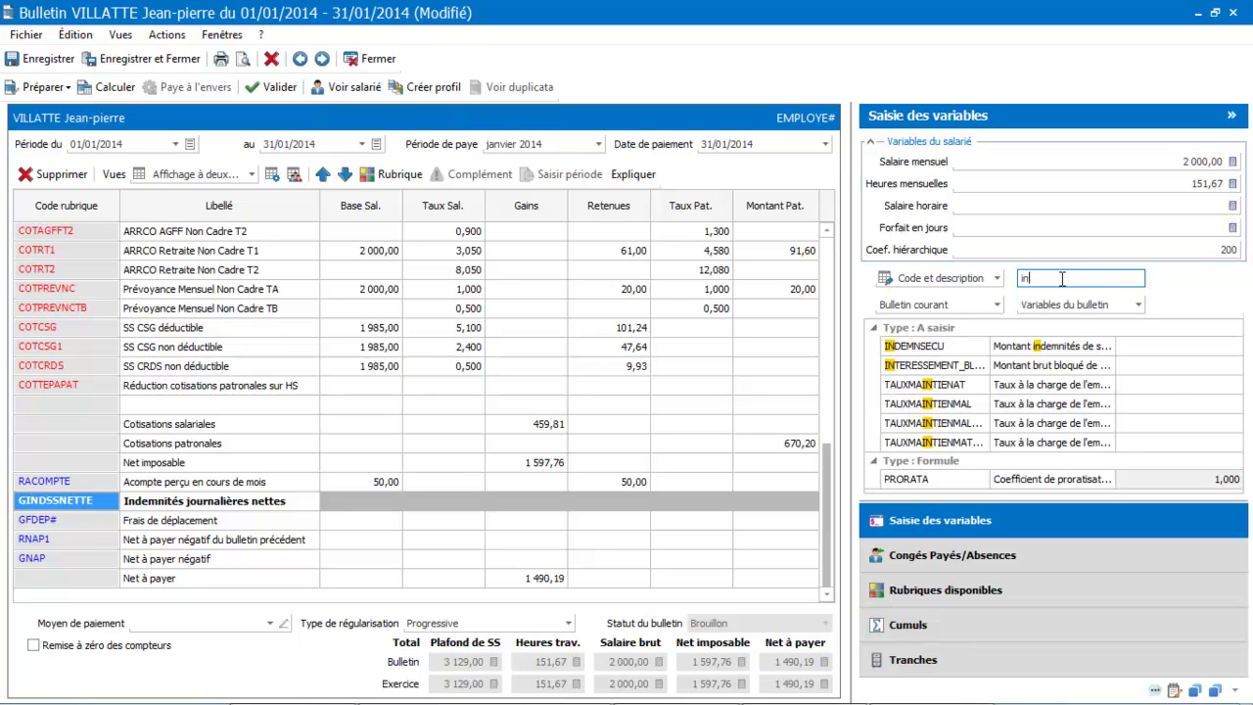
Set the INDEMNSECU variable to 100 and save the payslip
left_click(949, 350)
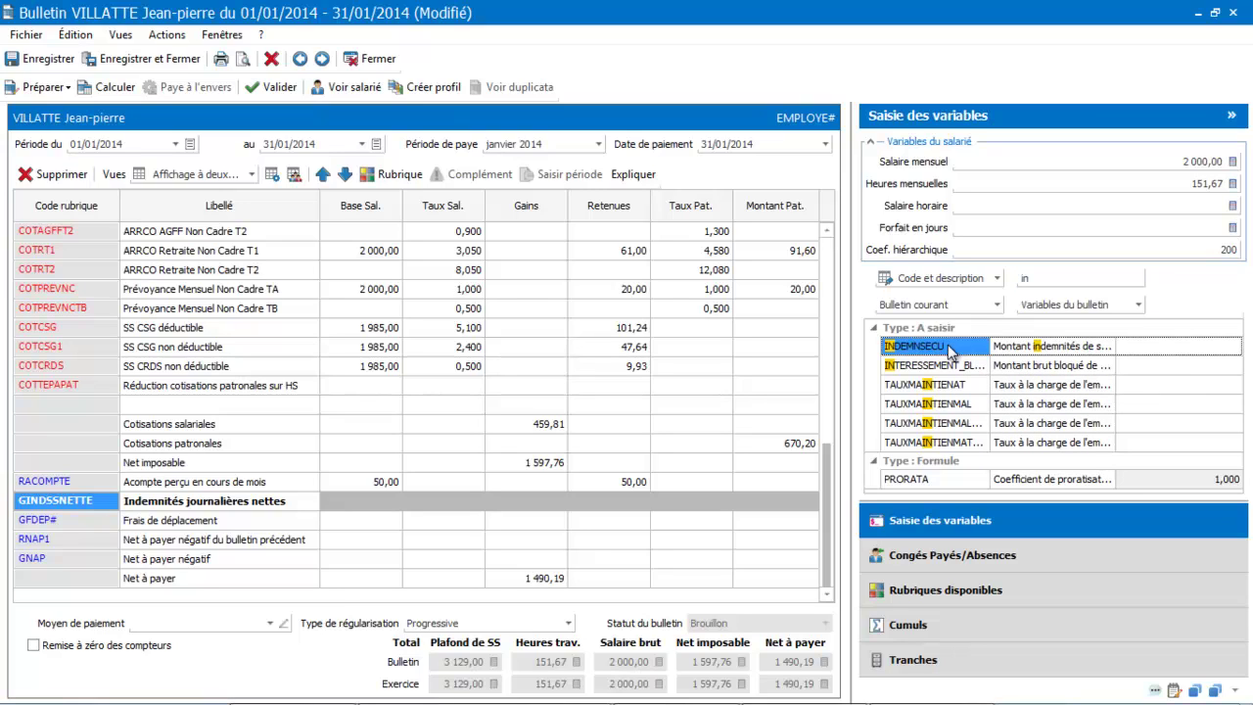
left_click(1168, 349)
type("100")
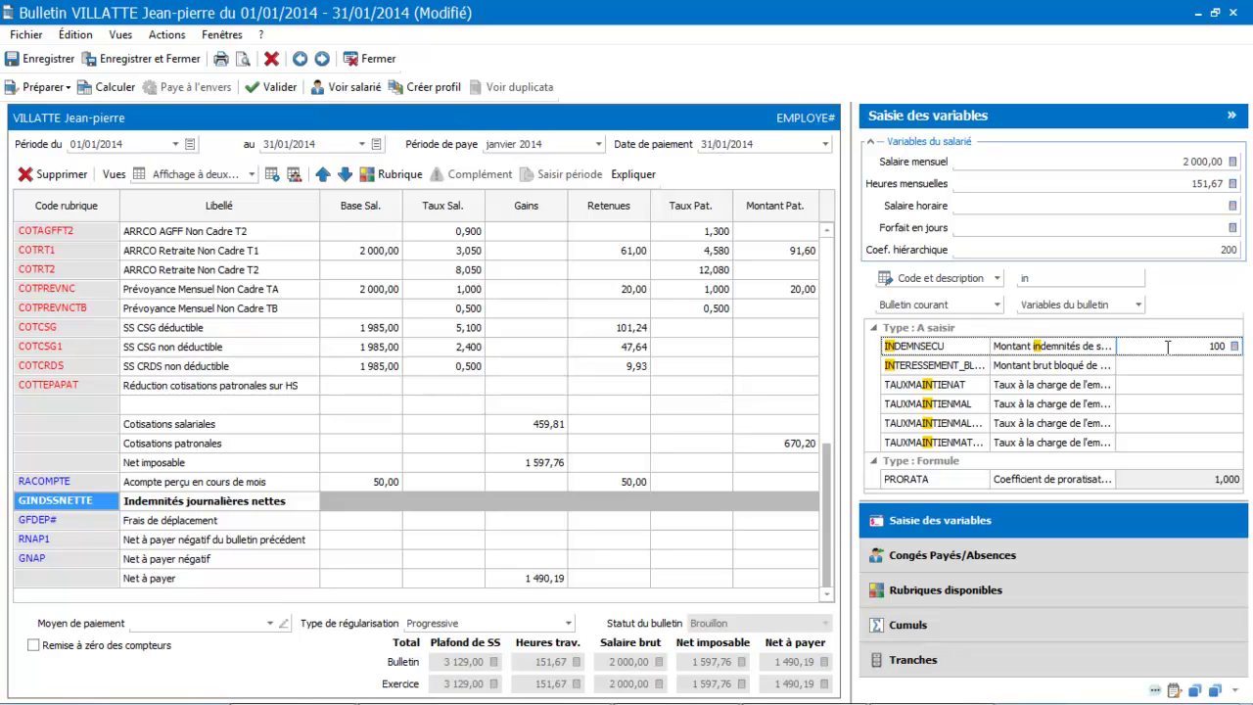
key("Return")
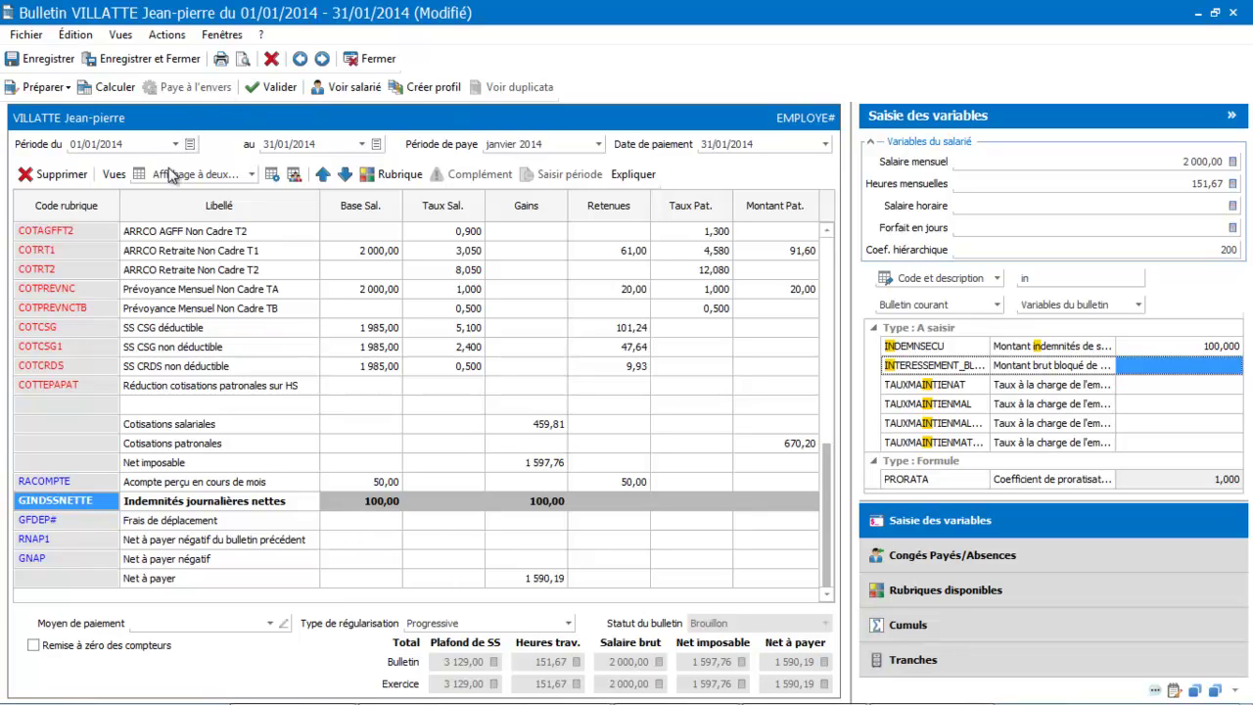
left_click(45, 61)
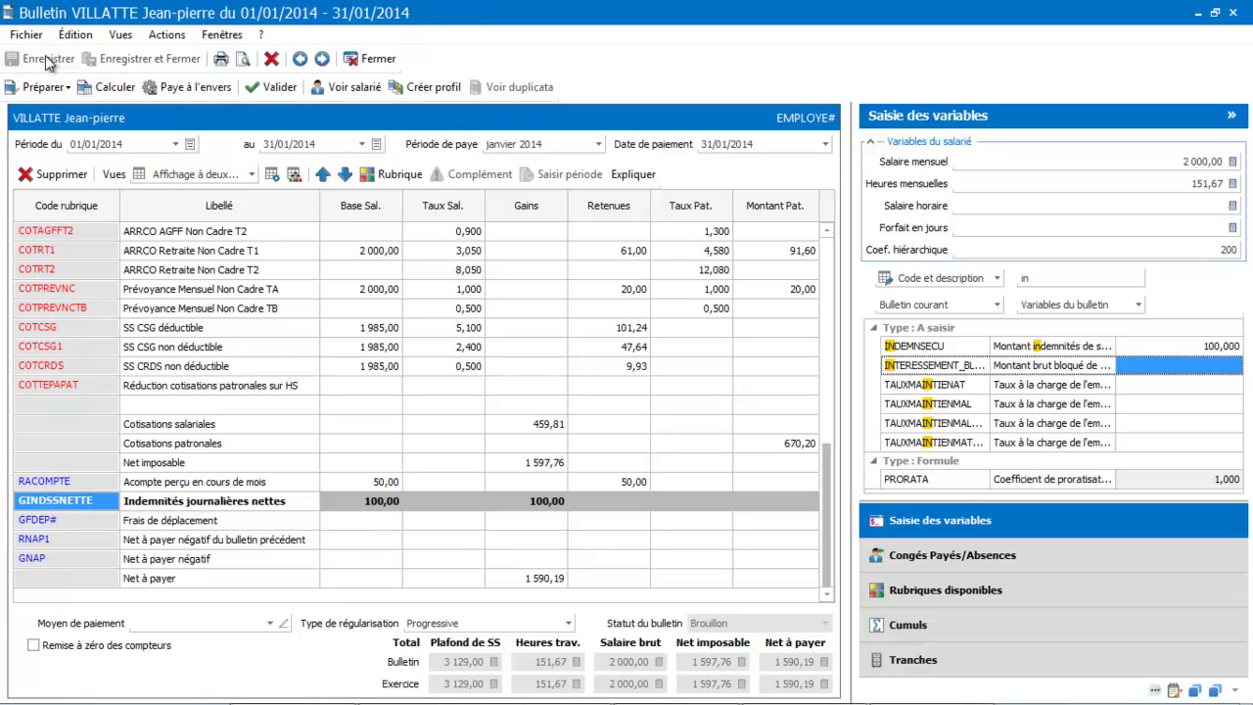
Run the reverse pay calculation for a desired net pay of 1490,19 on RINDSSBRUTE's salary base and transfer the result to the payslip
left_click(191, 90)
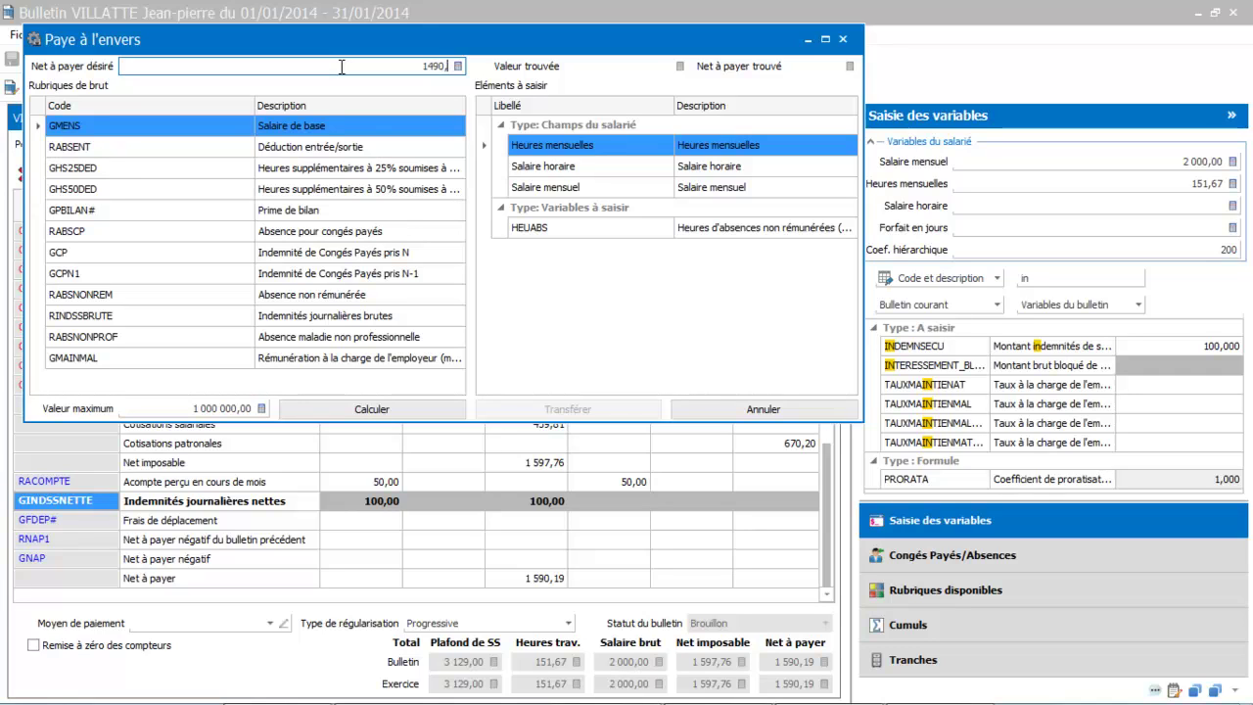
type("19")
left_click(235, 317)
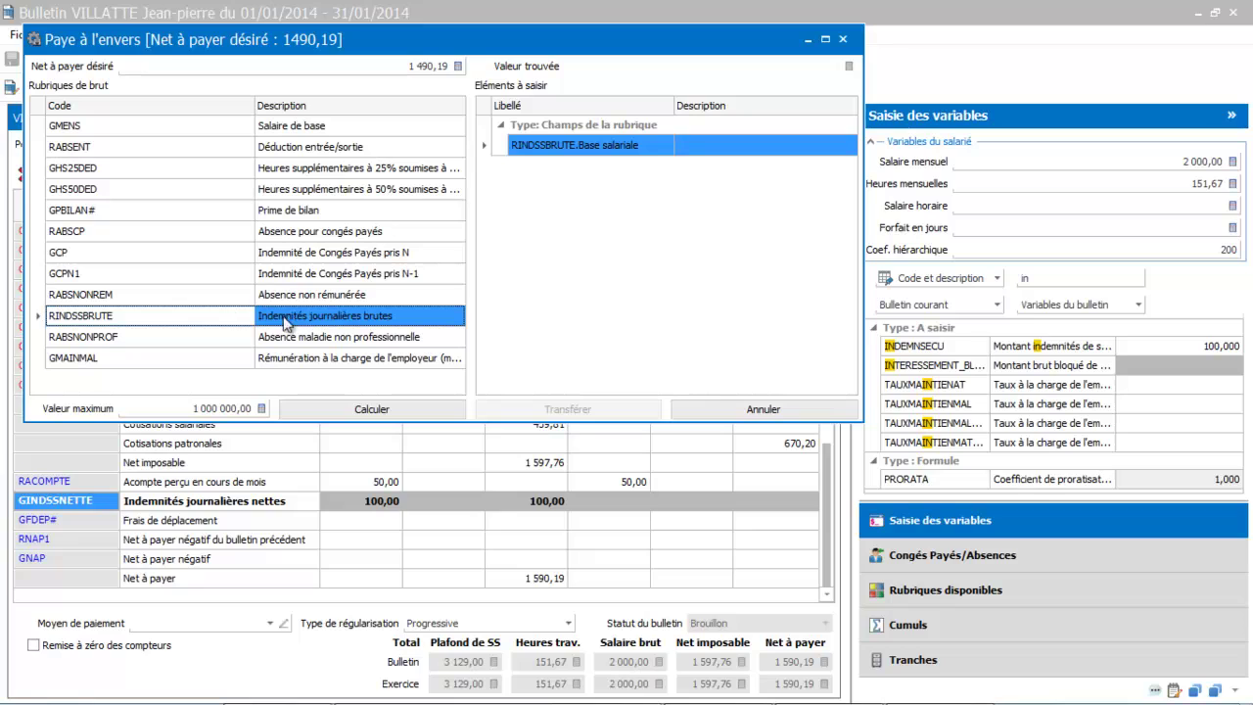
left_click(358, 412)
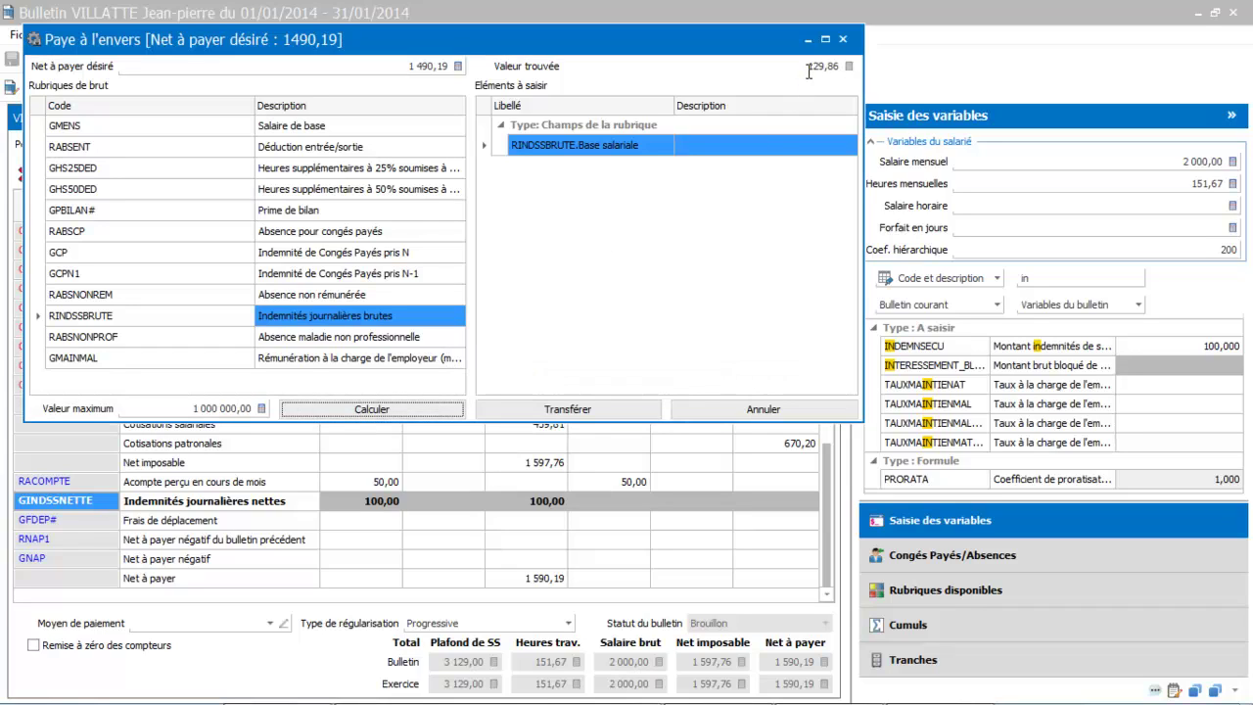
left_click(568, 410)
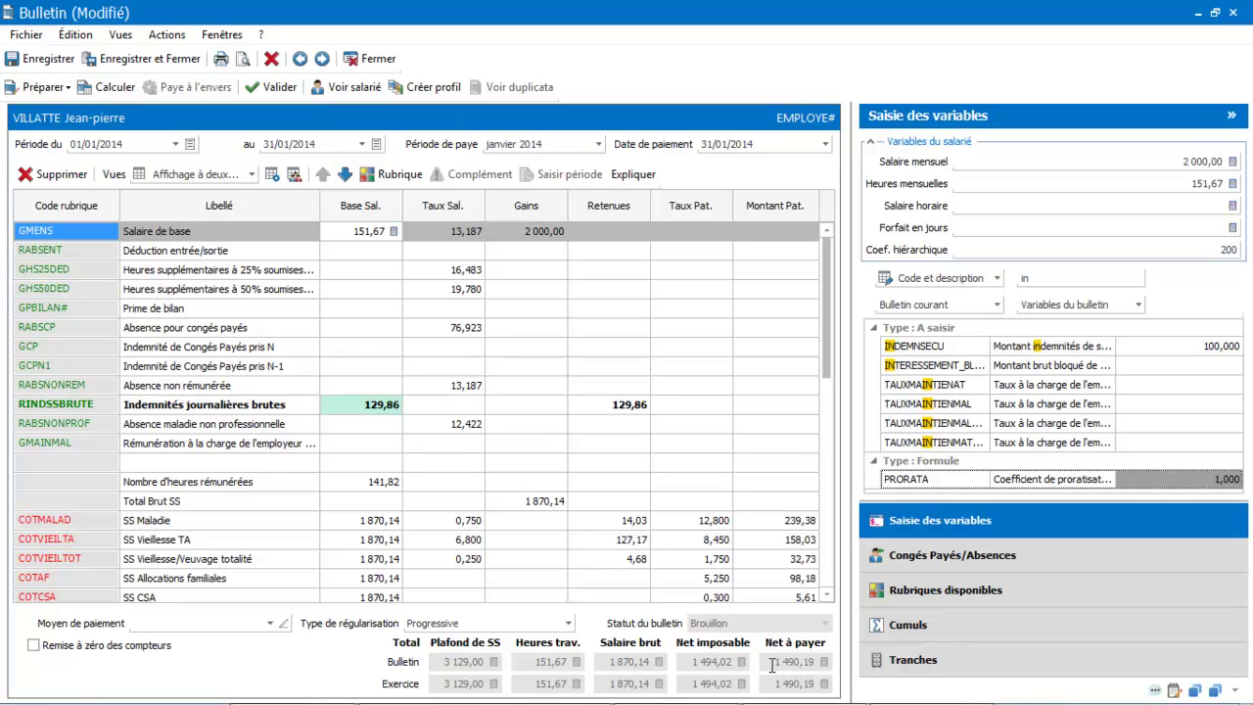
Save the payslip changes and examine its print preview, using 150% zoom and the maximized window
left_click(245, 61)
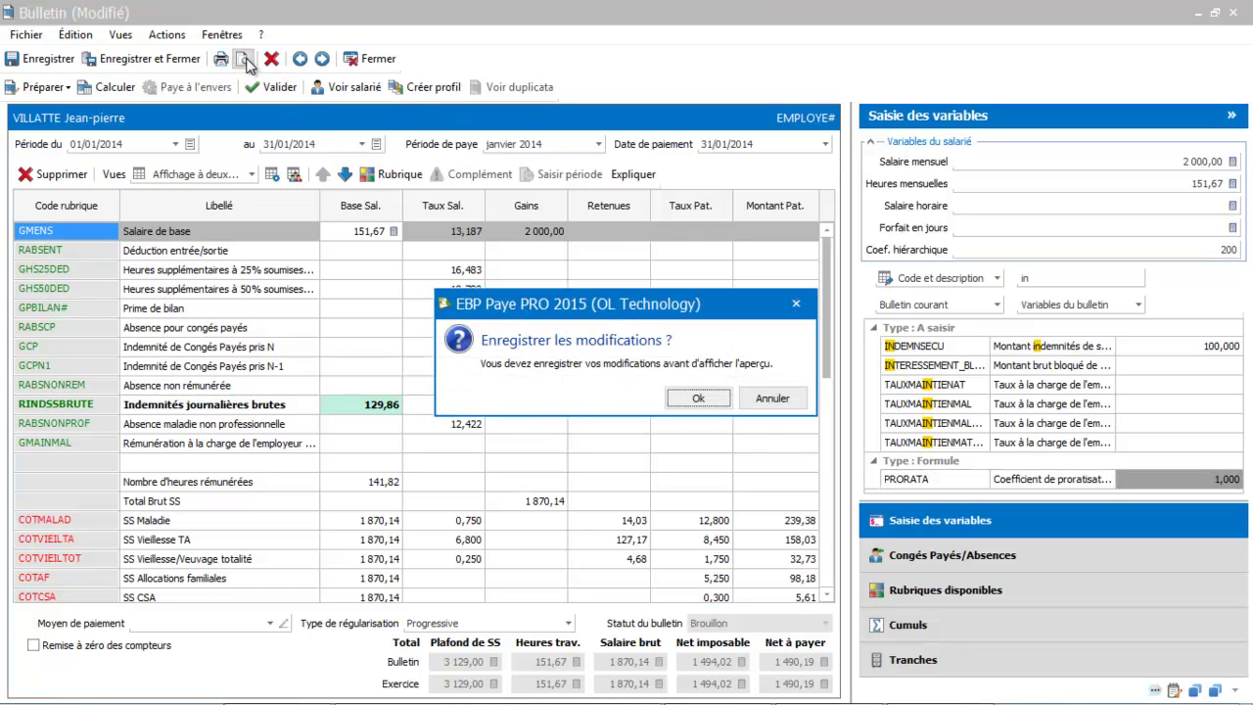
left_click(711, 402)
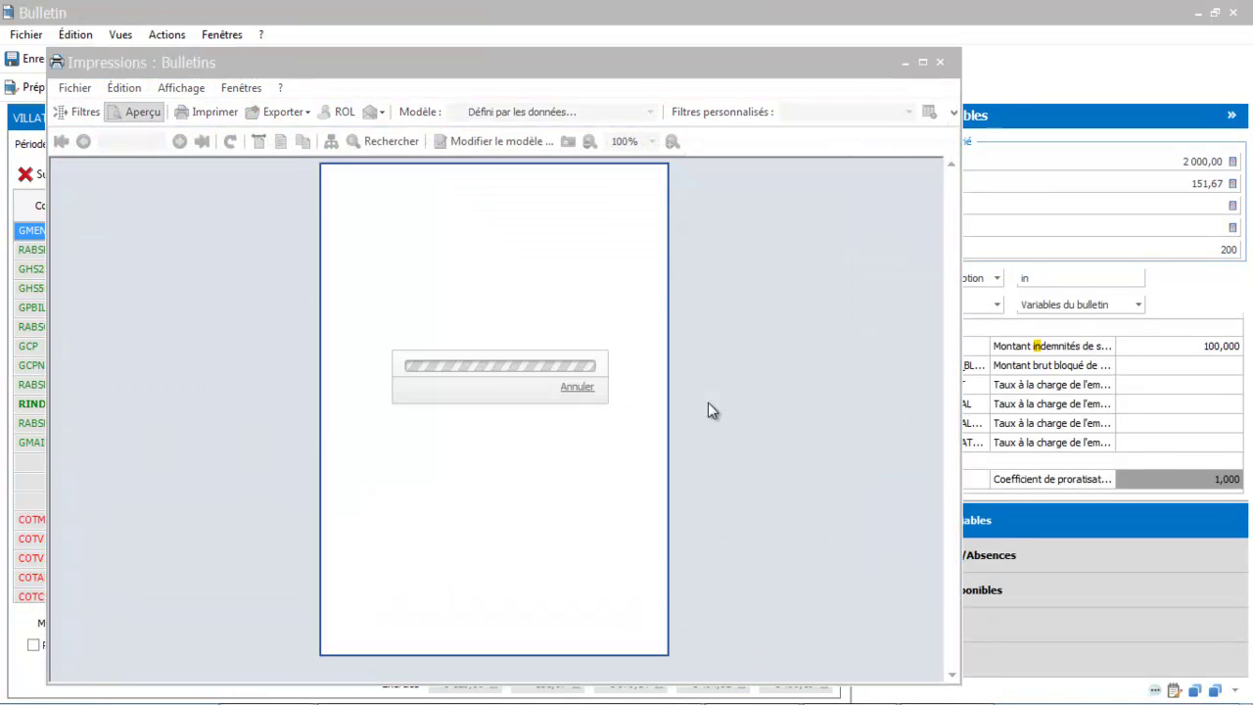
left_click(652, 141)
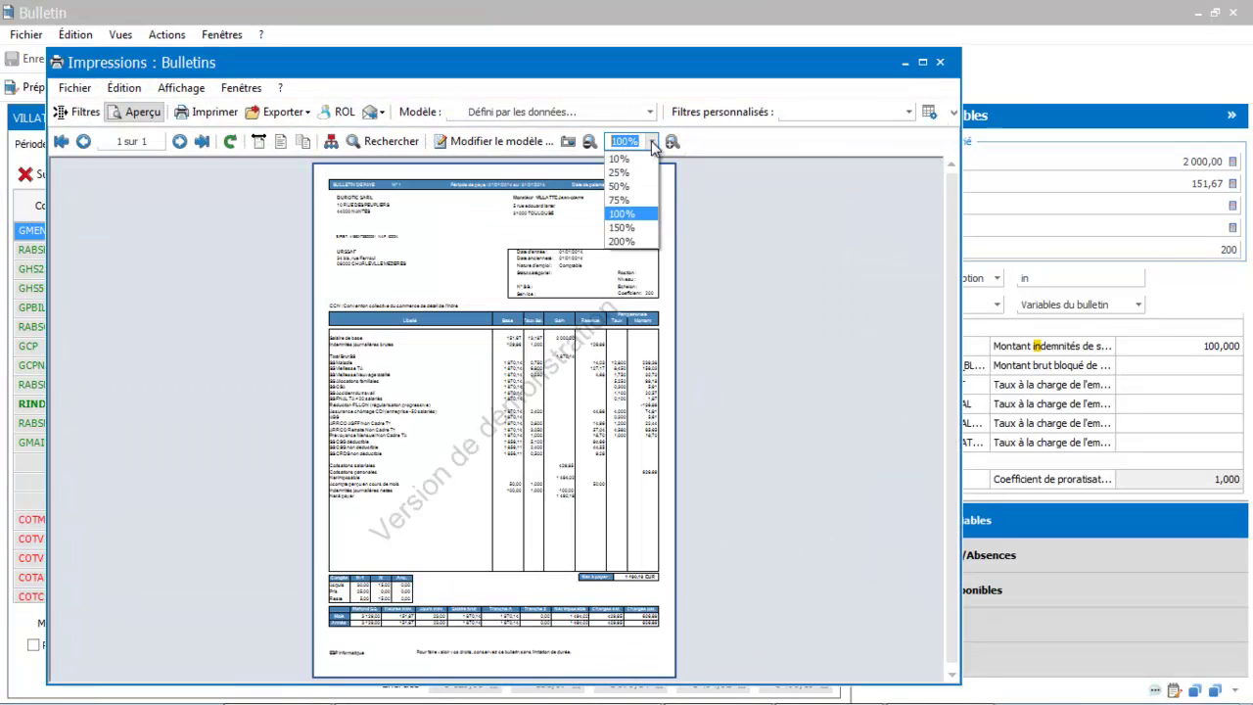
left_click(627, 229)
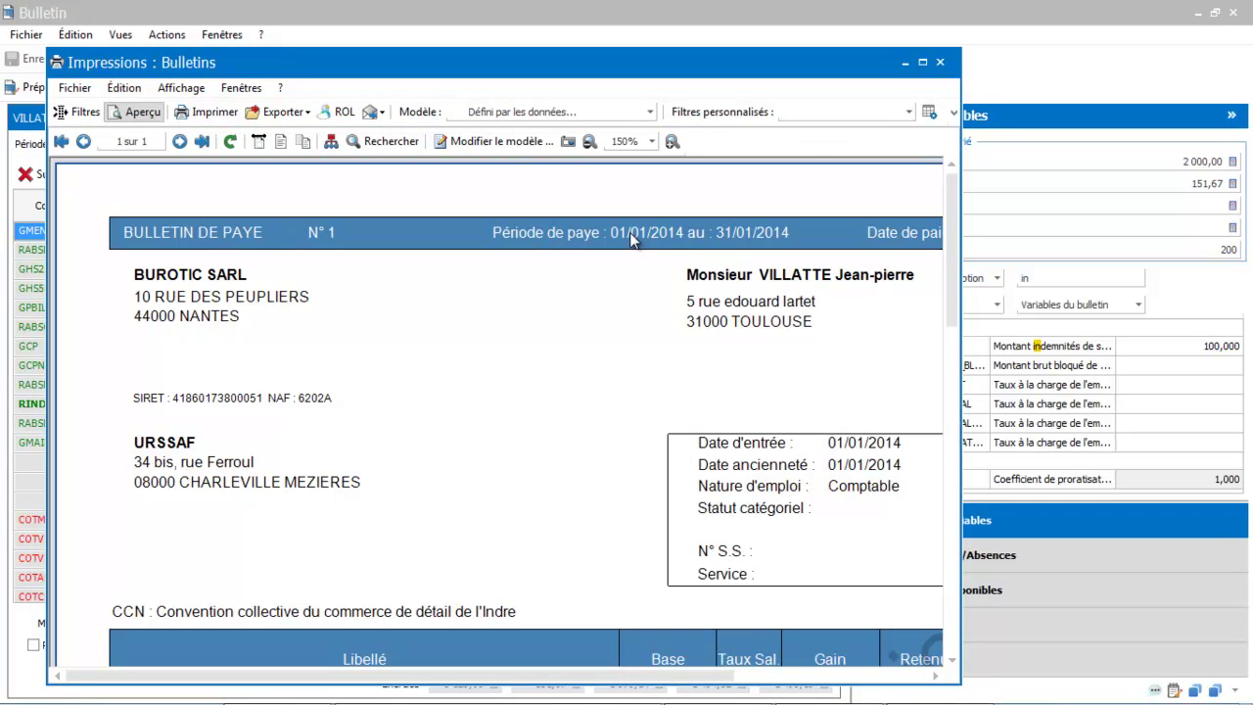
left_click_drag(953, 233, 942, 296)
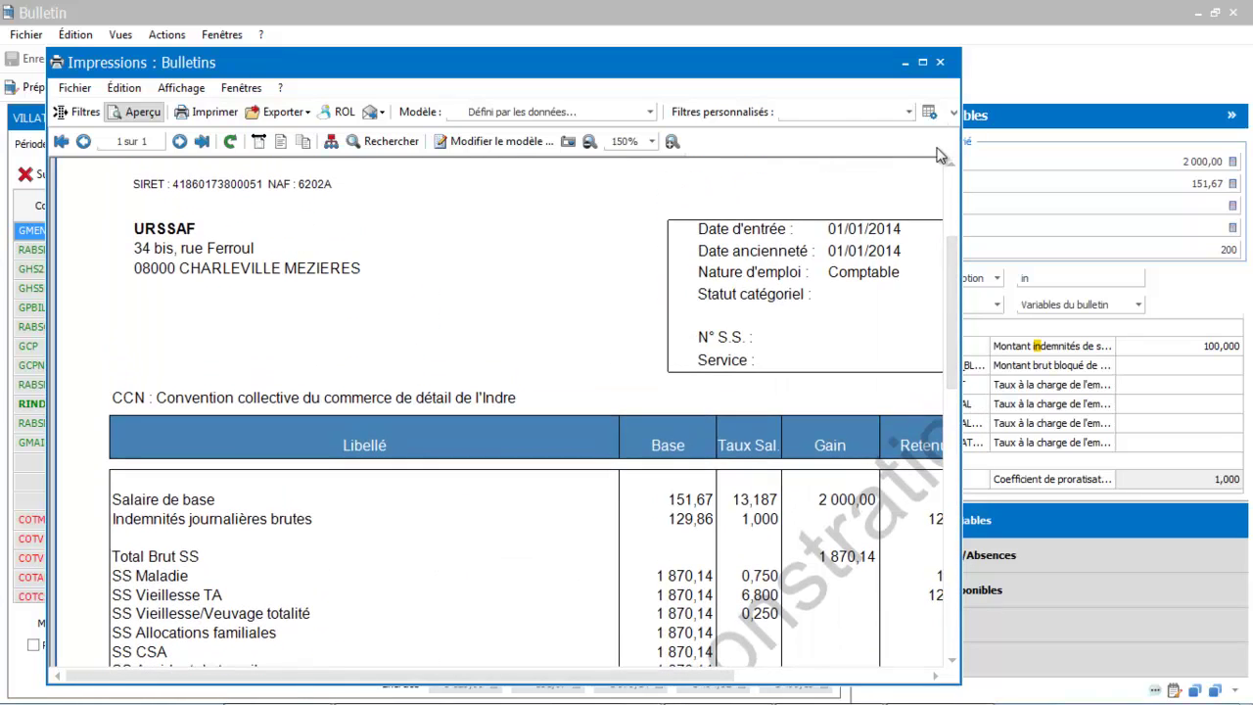
left_click(922, 62)
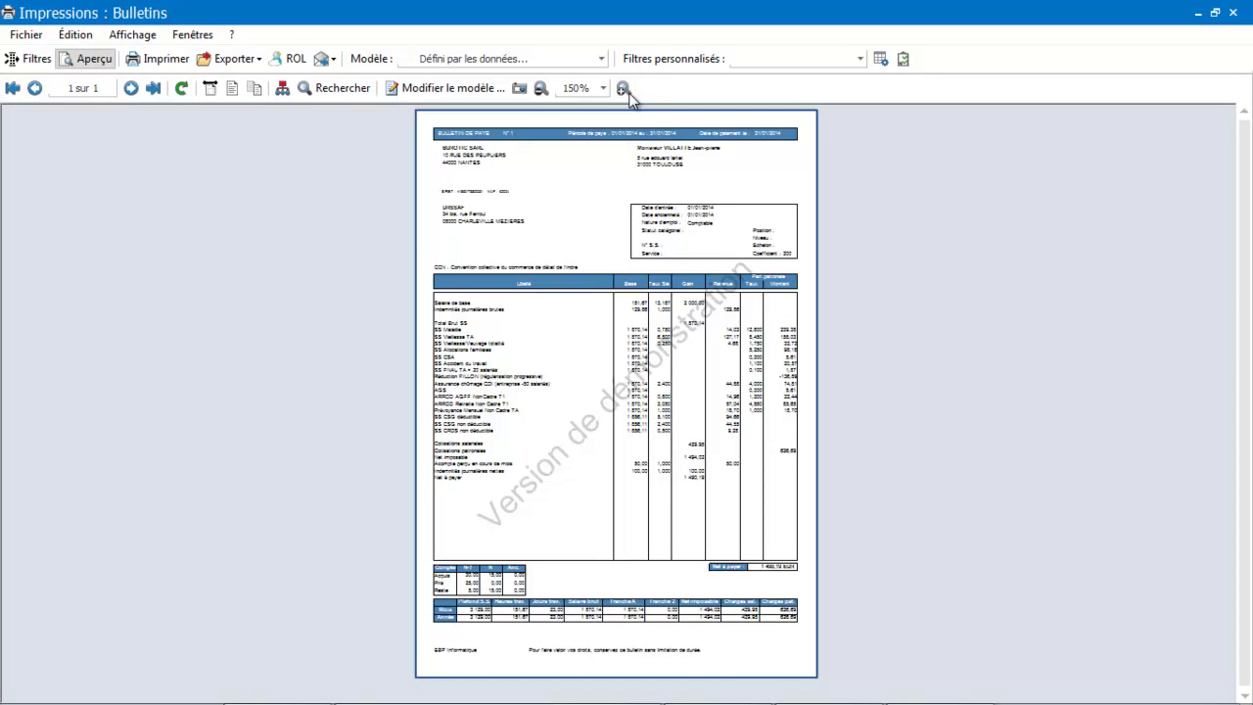
left_click(1215, 14)
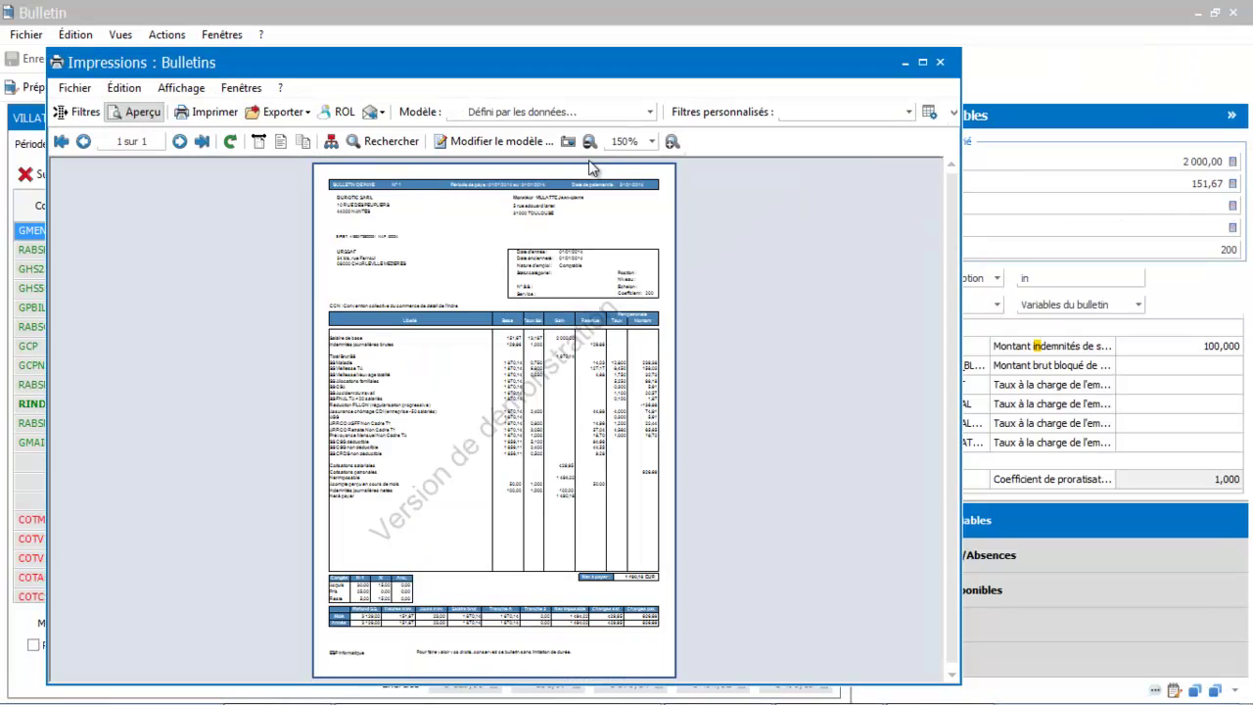
Enlarge the payslip's print preview to 200% and examine the gross and net daily allowance lines and the net pay
left_click(623, 143)
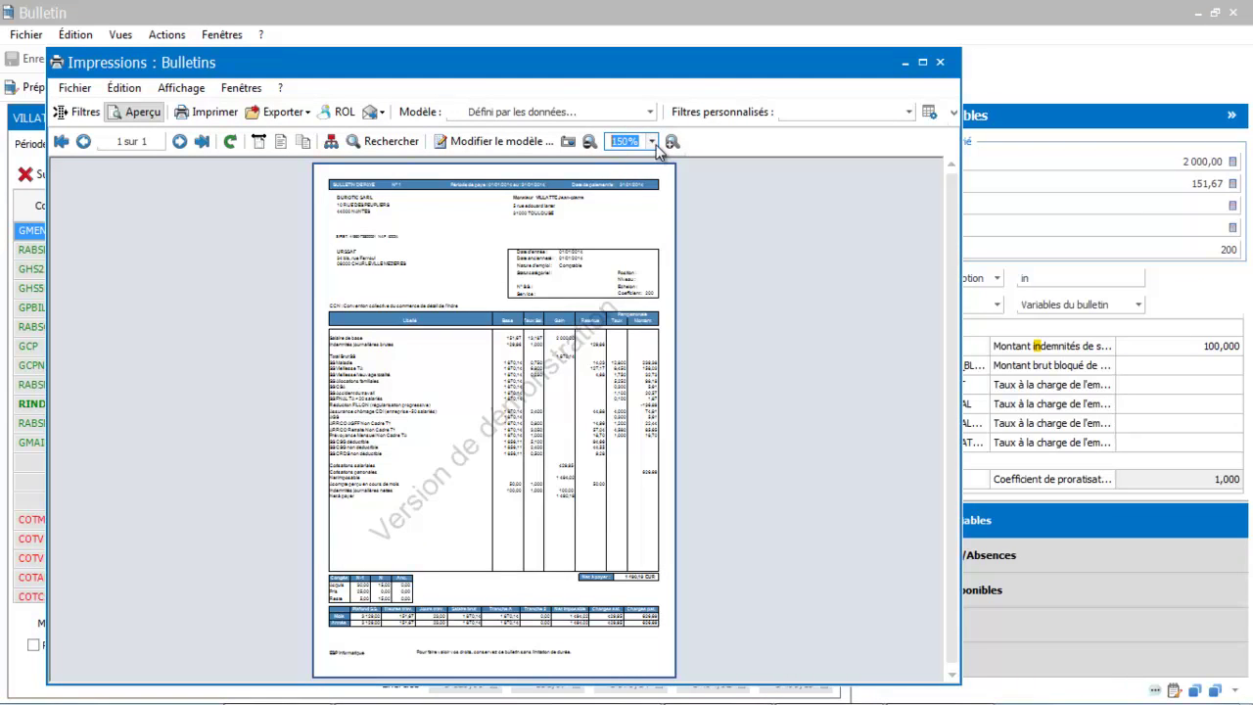
left_click(651, 141)
left_click(639, 244)
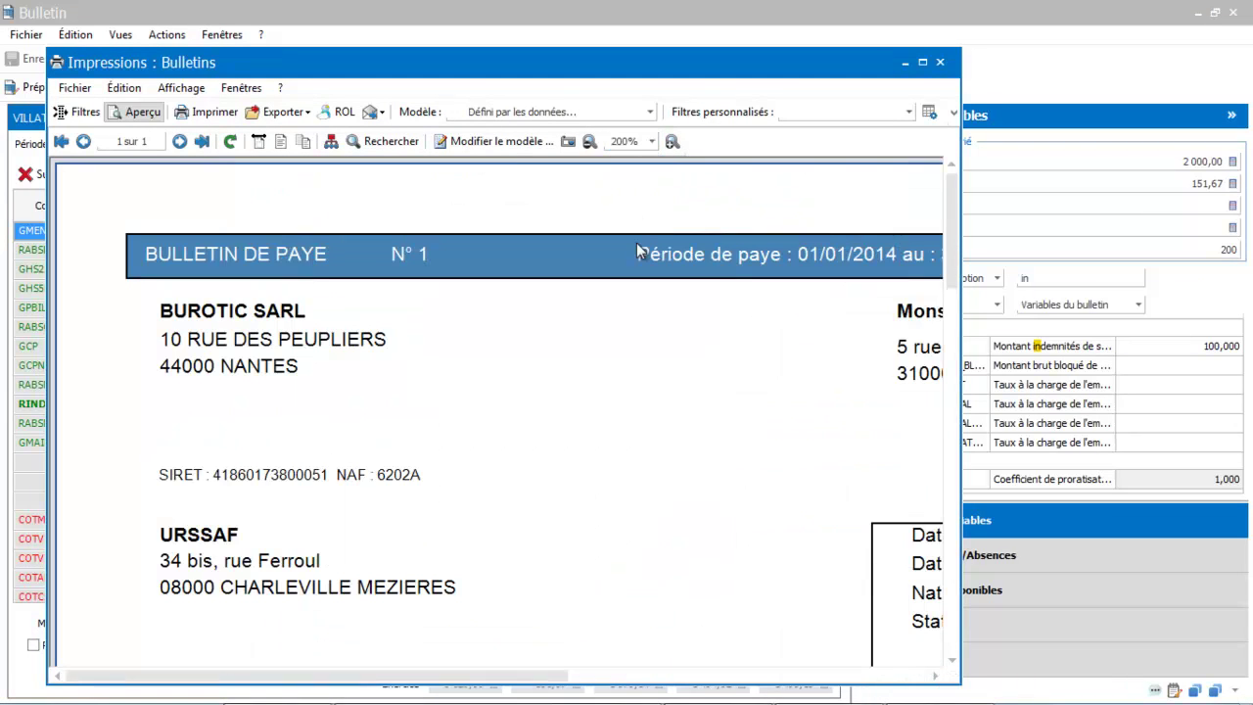
left_click_drag(952, 219, 999, 353)
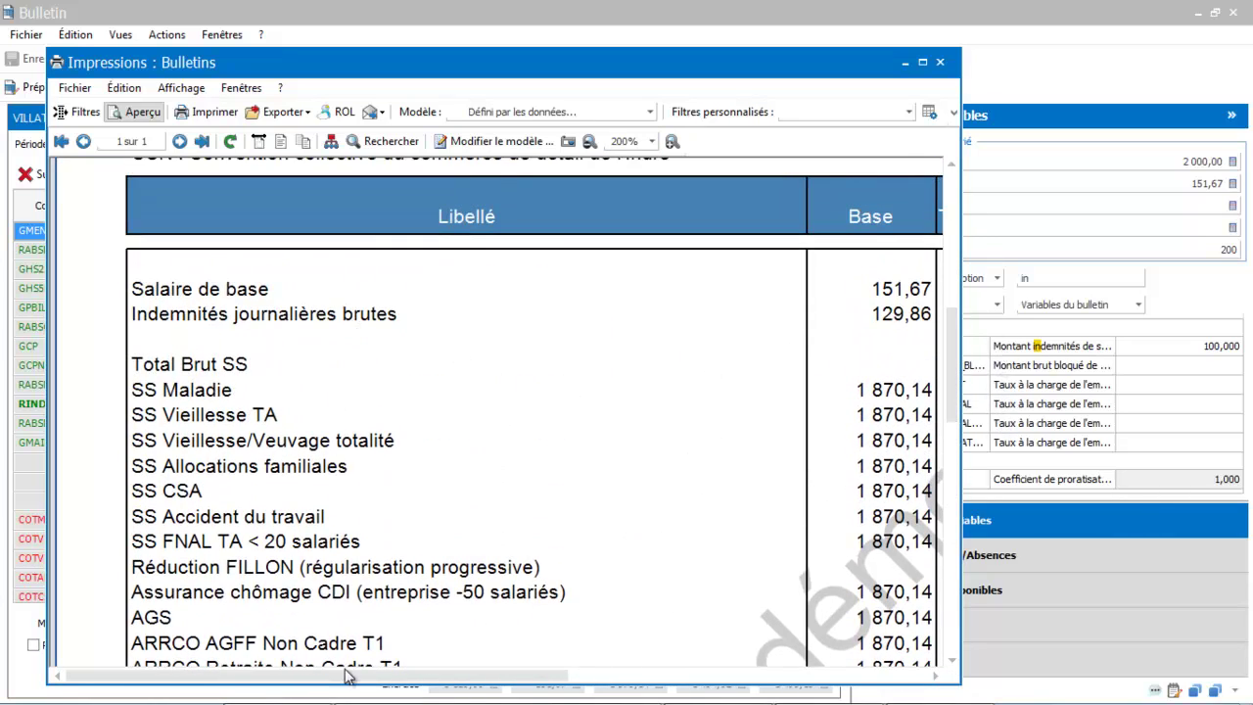
left_click_drag(347, 676, 657, 676)
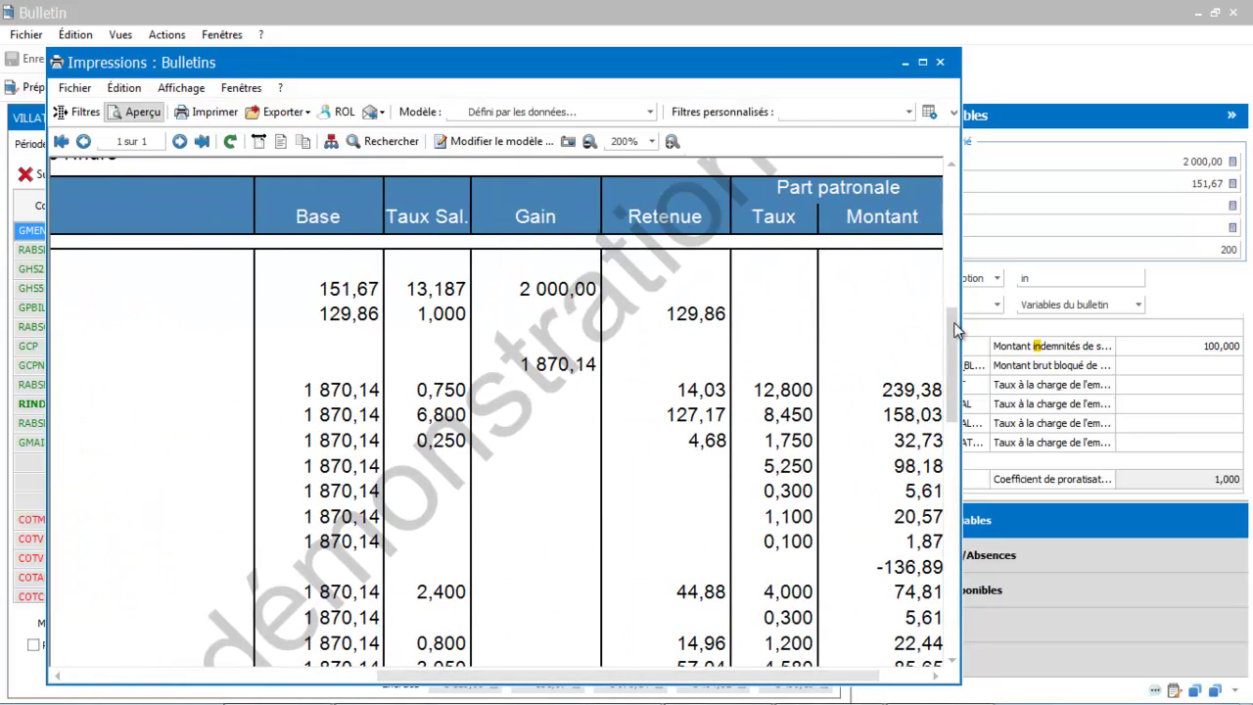
left_click_drag(958, 331, 959, 432)
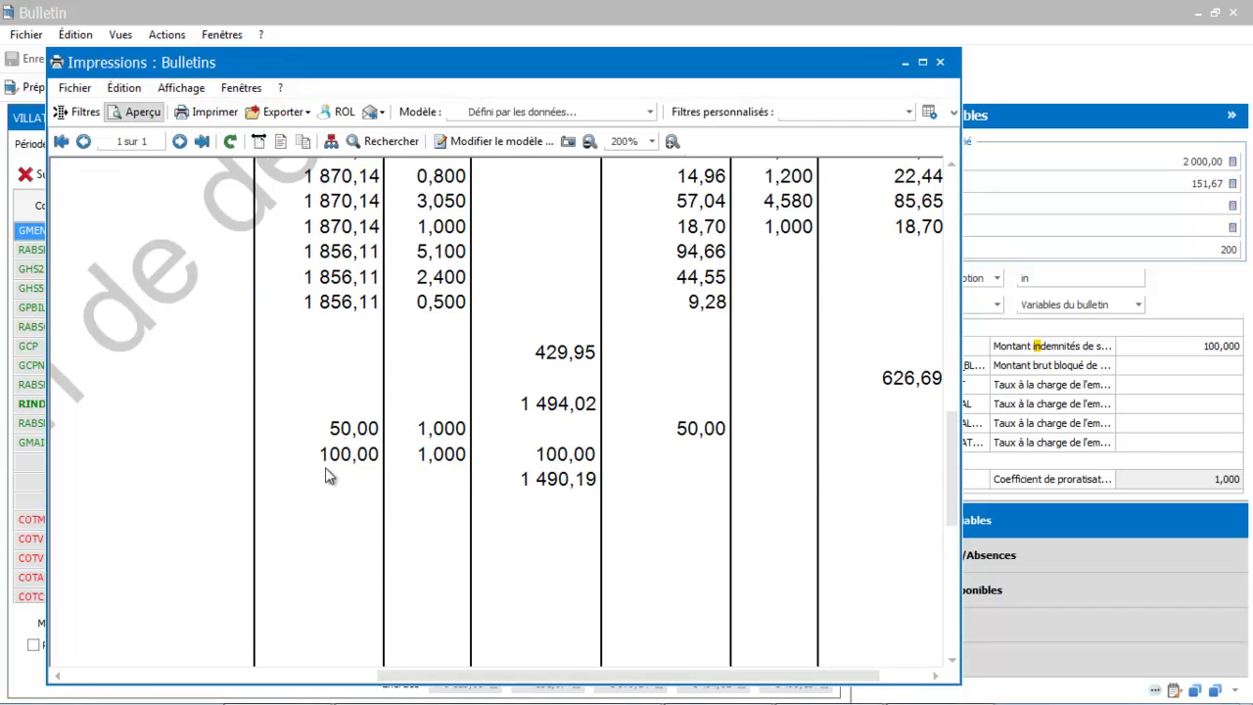
mouse_move(510, 669)
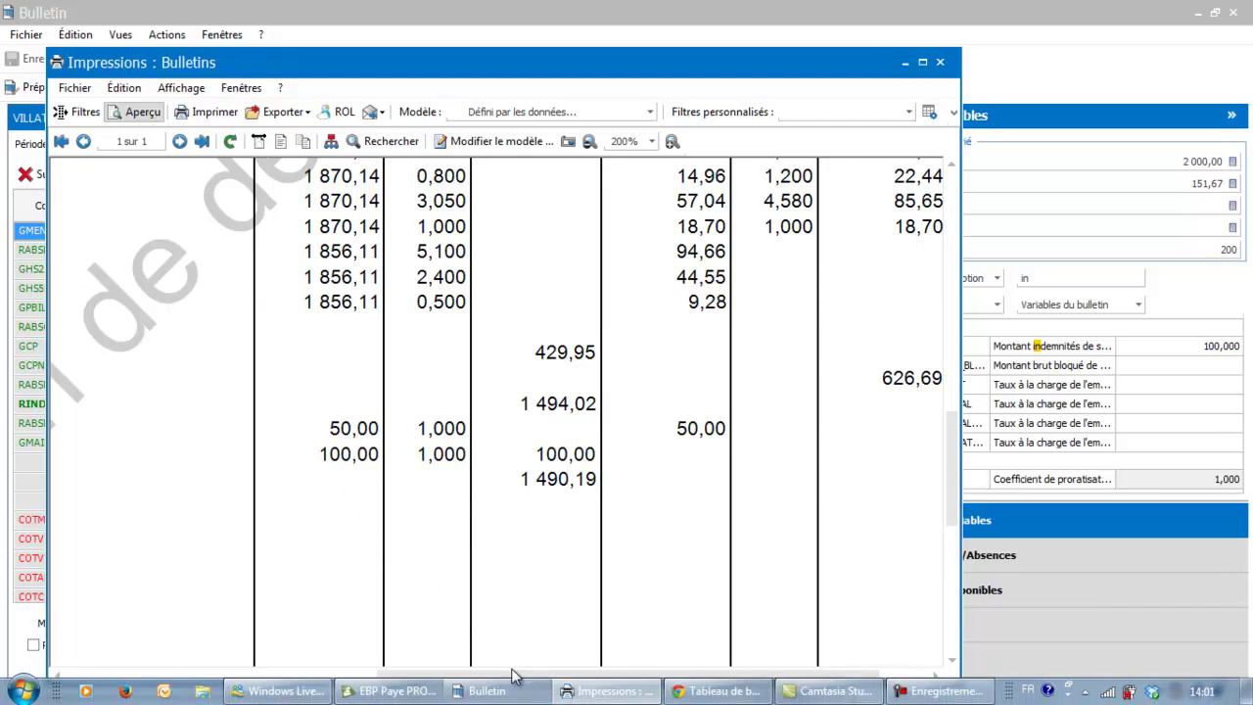
left_click_drag(512, 674, 453, 663)
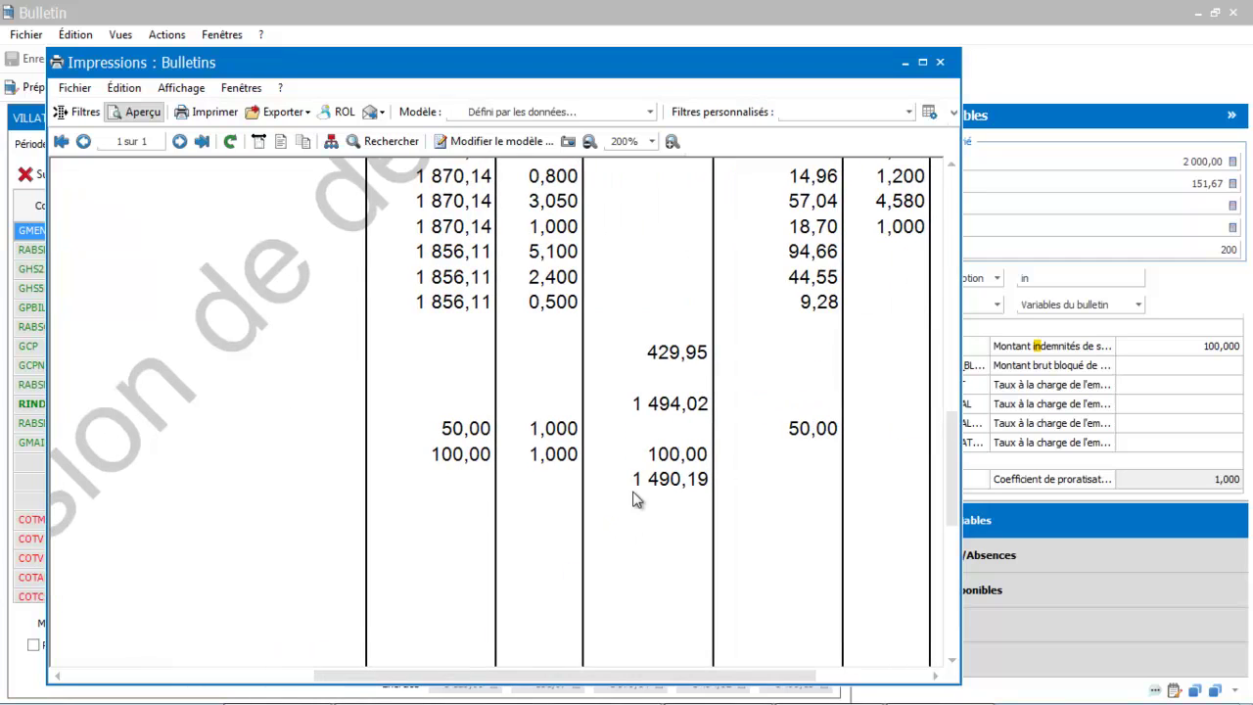
Close the print preview and check the payslip's lines from RINDSSBRUTE down to GINDSSNETTE and the net pay
left_click(939, 62)
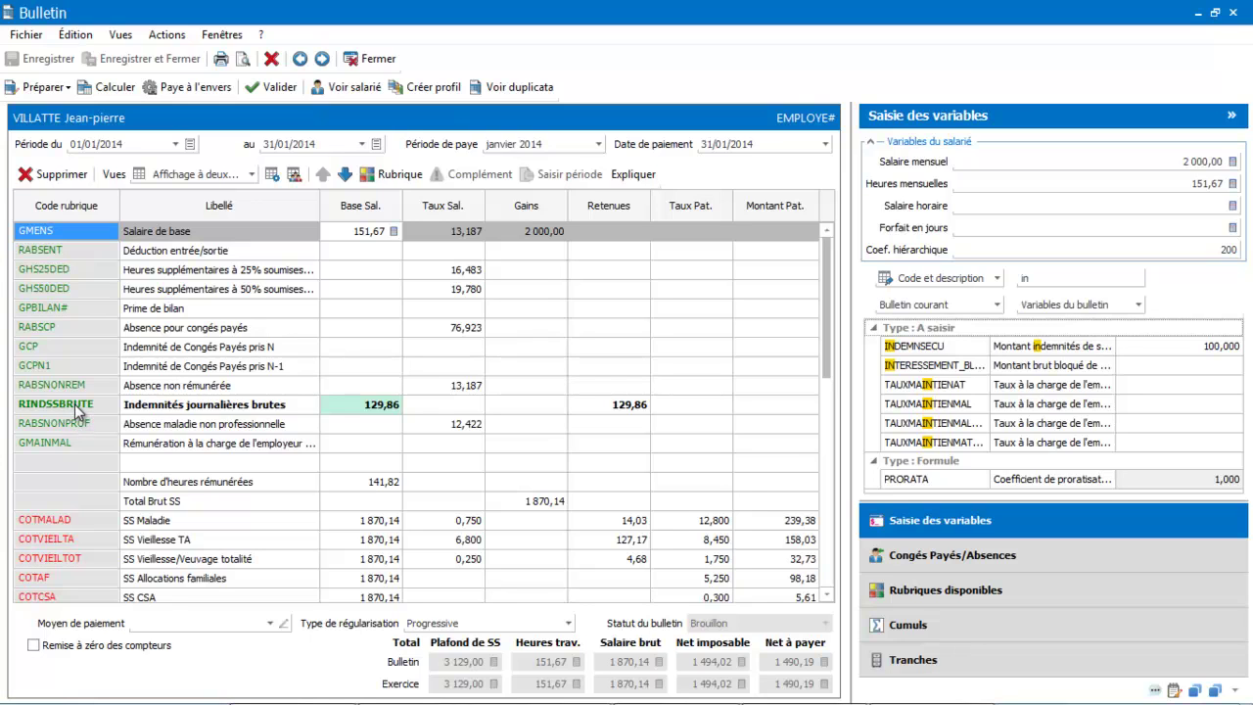
left_click_drag(827, 310, 891, 517)
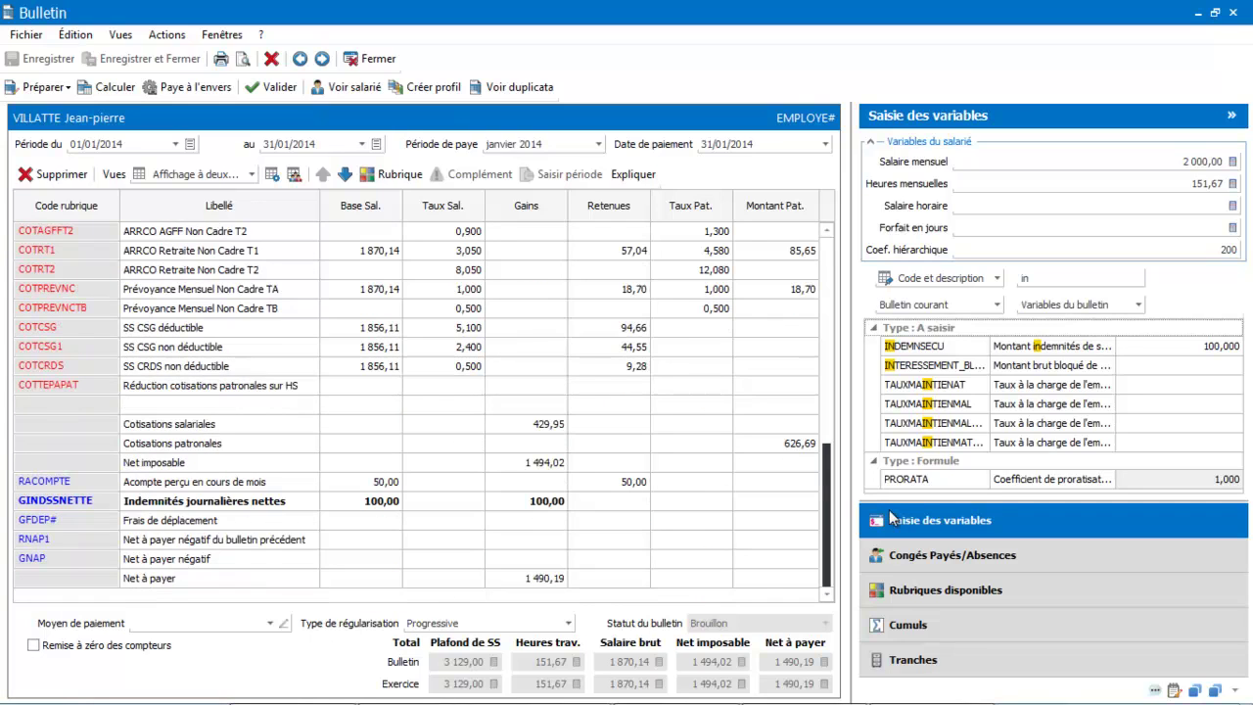